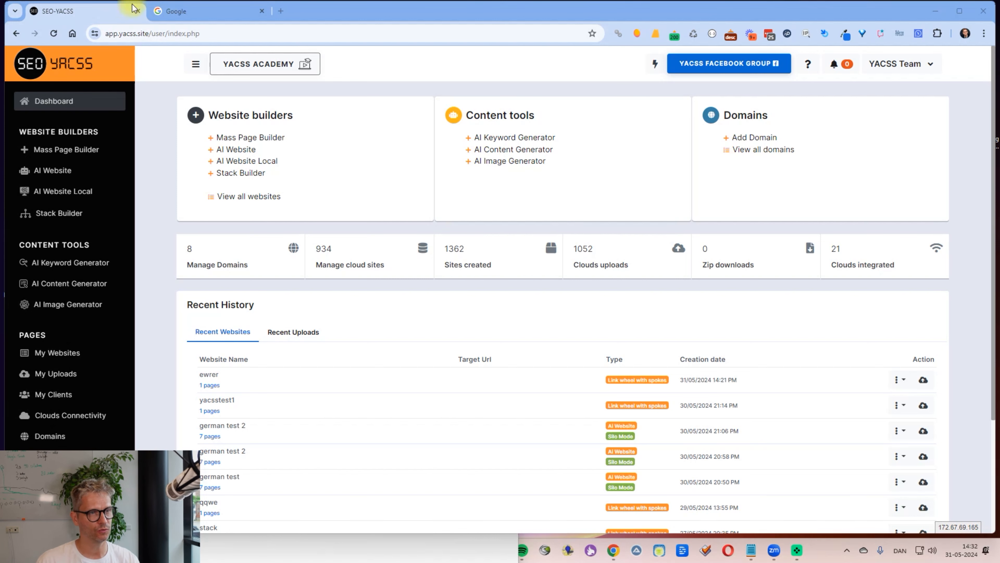
# Step: In the second browser tab, search Google for 'cloudflare' and open cloudflare.com
pyautogui.click(177, 11)
pyautogui.write('cloudflare')
pyautogui.press('Return')
pyautogui.click(270, 99)
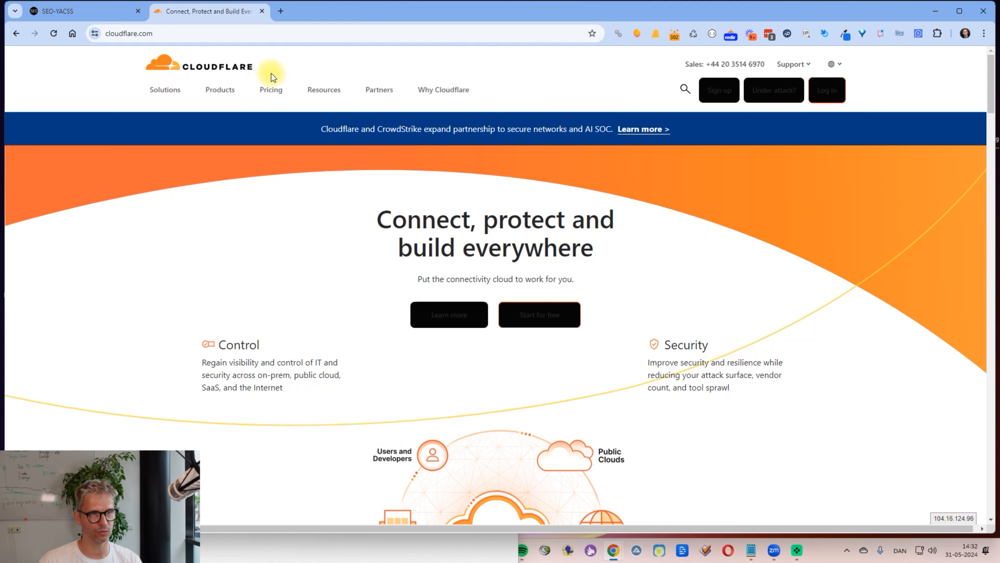
# Step: Sign in to Cloudflare and go to R2 storage through the all-products list
pyautogui.click(831, 94)
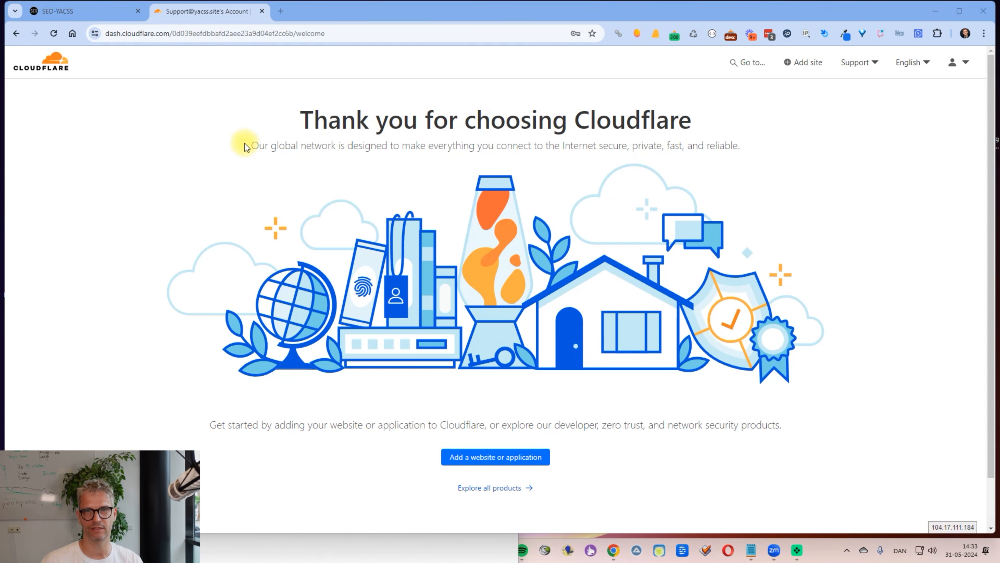
pyautogui.click(491, 488)
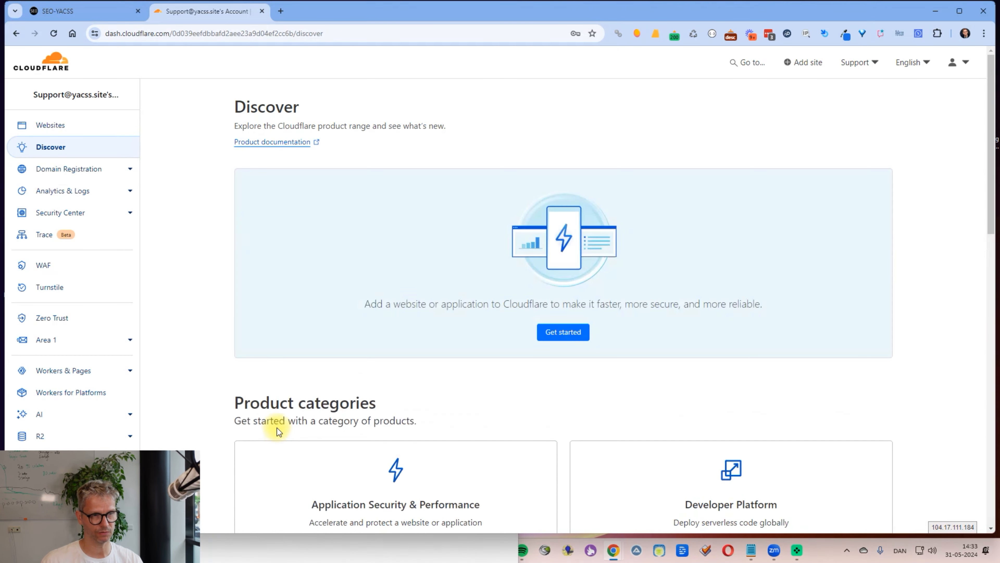
pyautogui.scroll(-3, 44, 267)
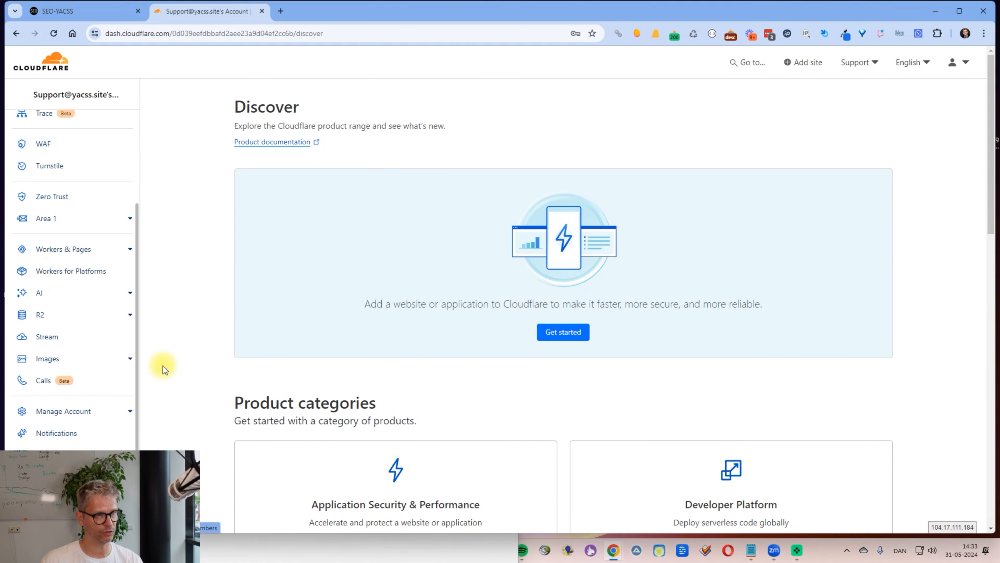
pyautogui.click(40, 315)
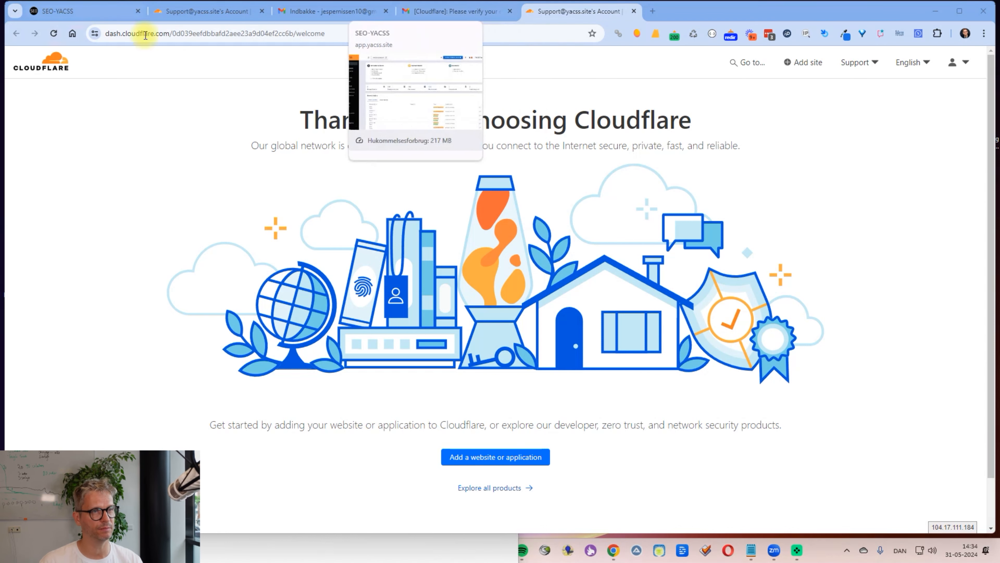
# Step: In the other Cloudflare dashboard tab, complete the free R2 plan sign-up with its 10 GB monthly storage
pyautogui.click(227, 17)
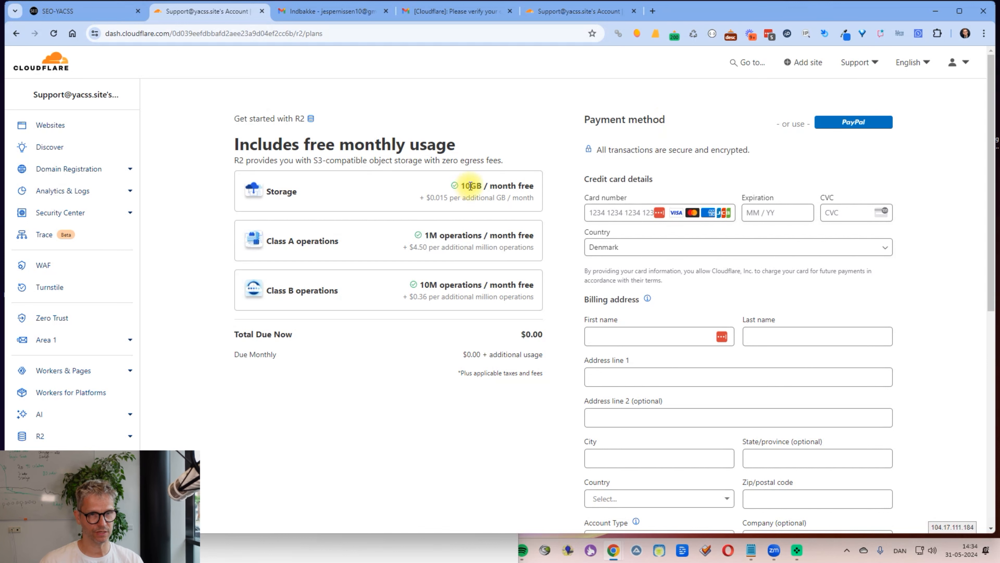
pyautogui.moveTo(470, 186); pyautogui.dragTo(536, 185)
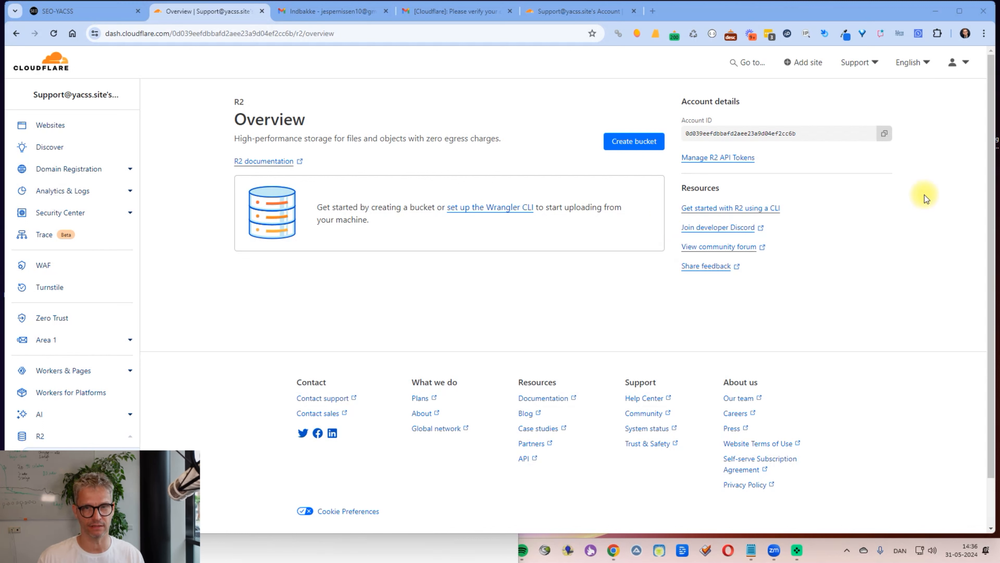
# Step: Copy the R2 account ID and paste it into Notepad under the label 'account id'
pyautogui.click(884, 133)
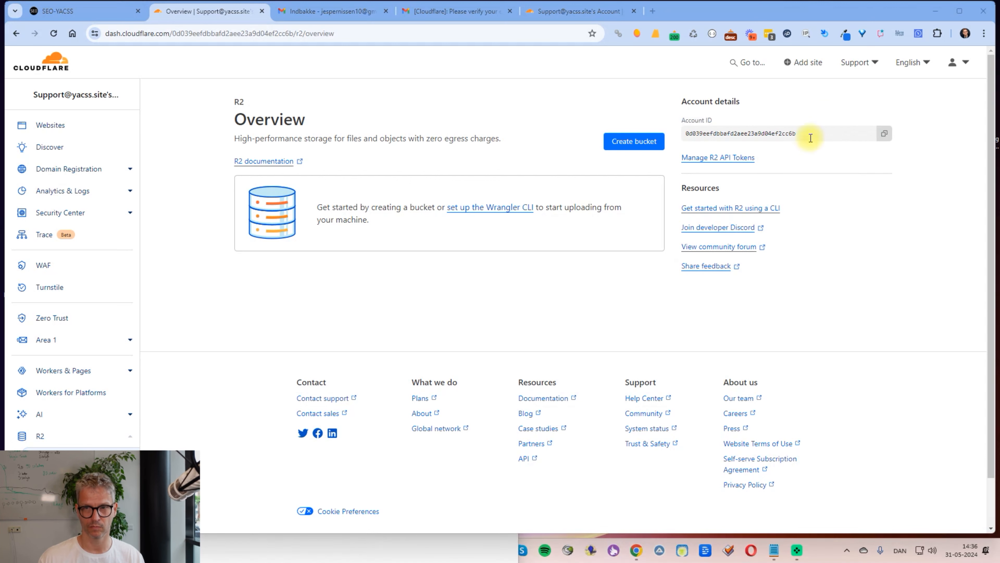
pyautogui.click(884, 134)
pyautogui.hotkey('alt', 'Tab')
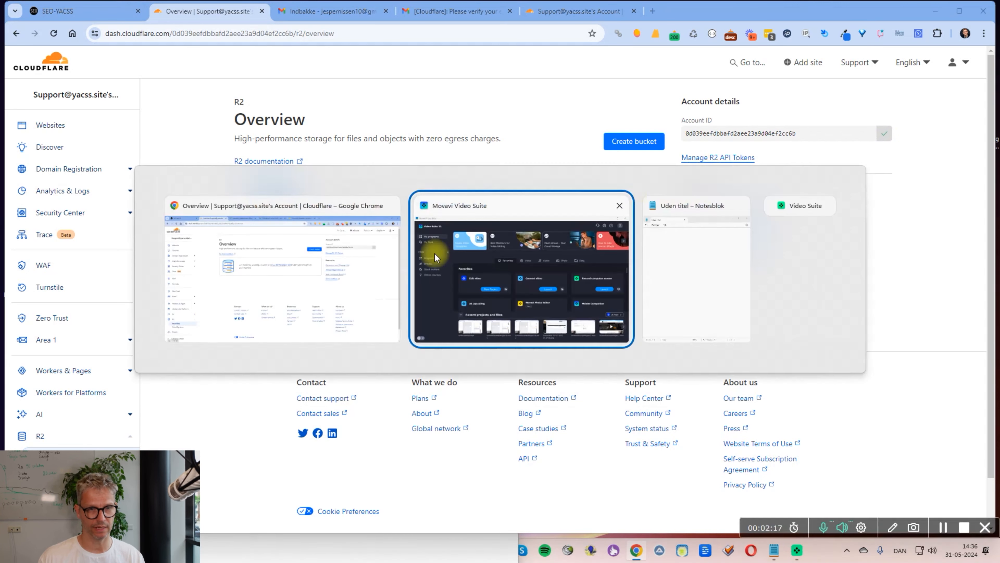
pyautogui.click(698, 280)
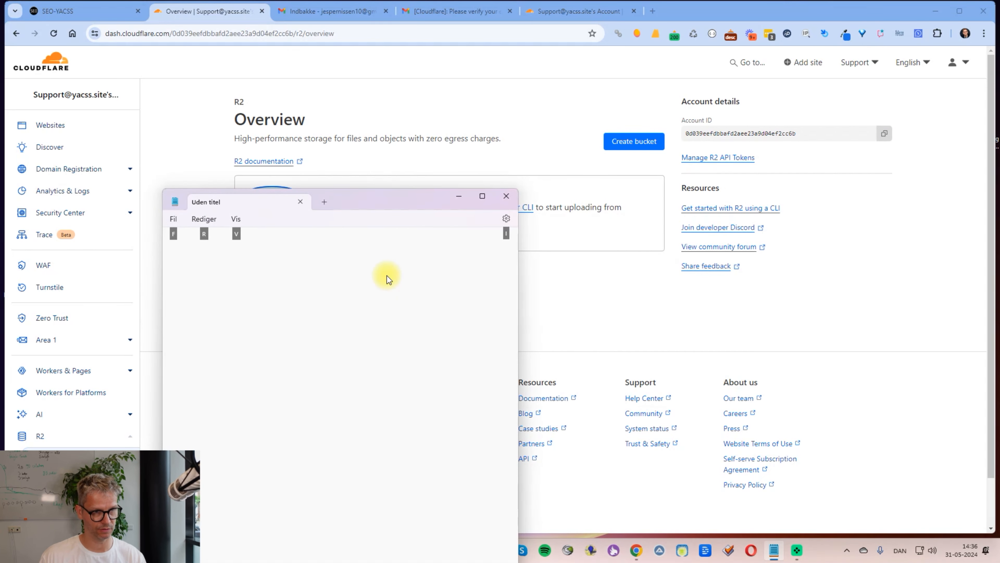
pyautogui.write('account iud')
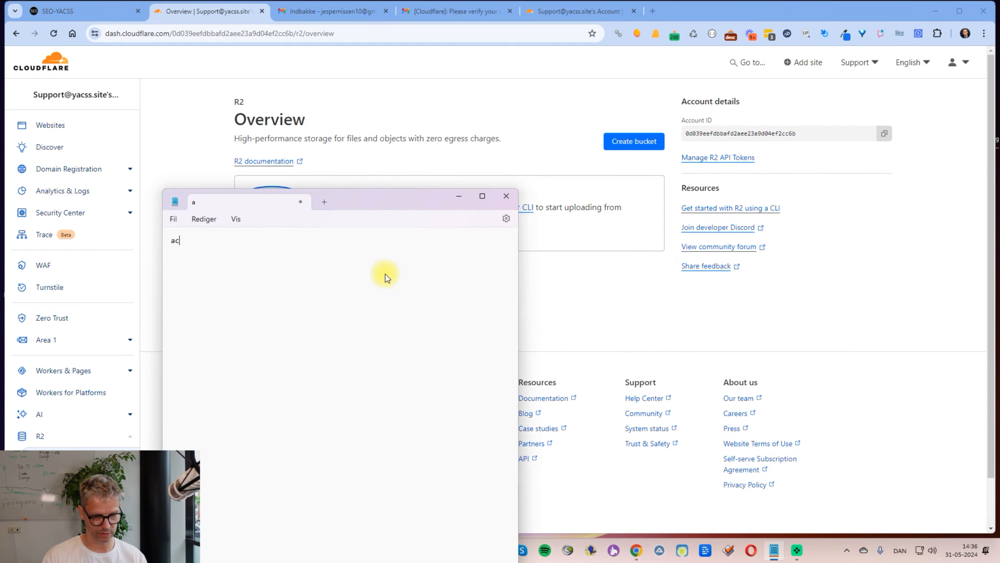
pyautogui.press('BackSpace')
pyautogui.press('BackSpace')
pyautogui.write('d')
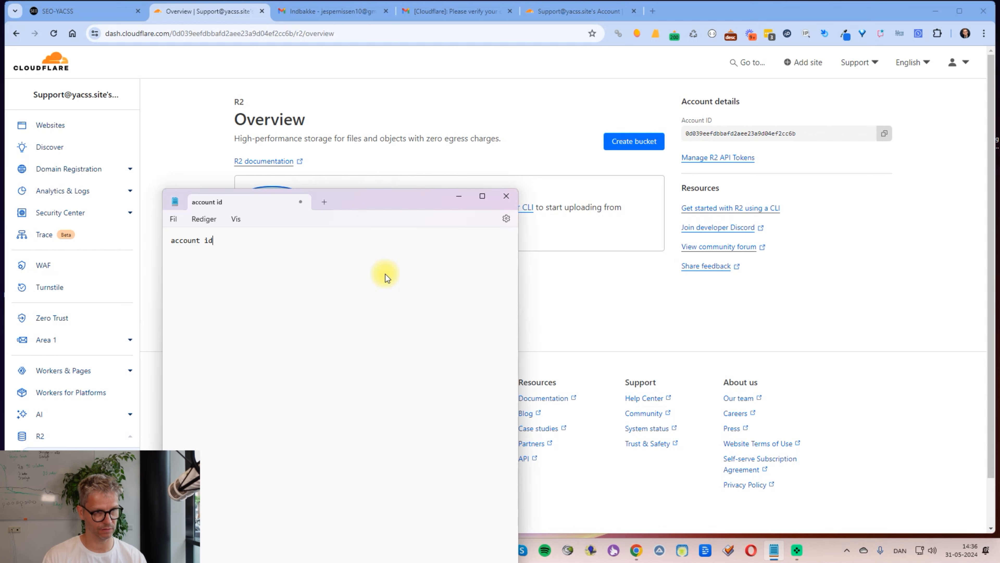
pyautogui.press('Return')
pyautogui.hotkey('ctrl', 'v')
pyautogui.press('Return')
pyautogui.press('Return')
pyautogui.press('Return')
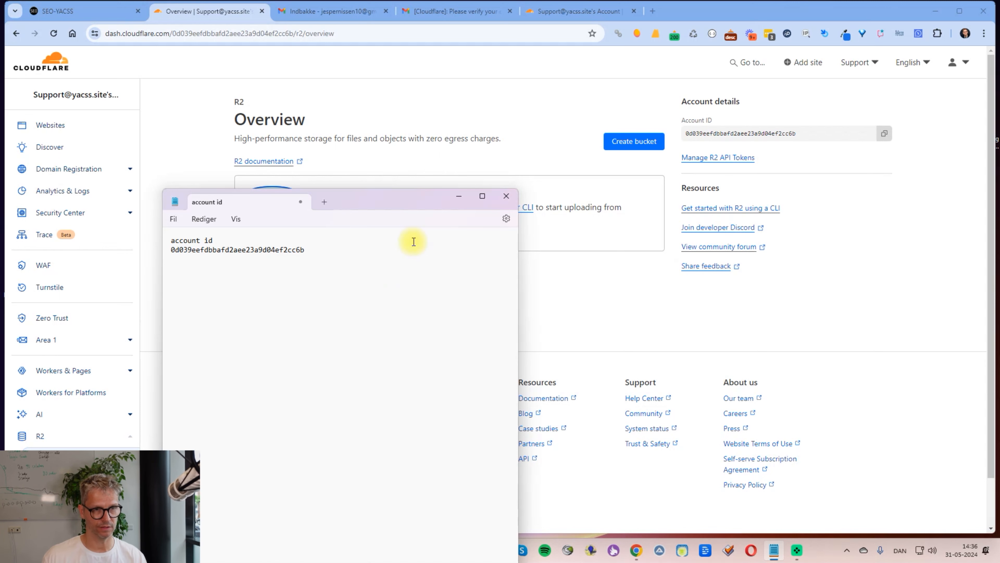
pyautogui.click(198, 124)
# Step: Create an R2 bucket named 'yaccstest3', keeping the Automatic location
pyautogui.click(649, 143)
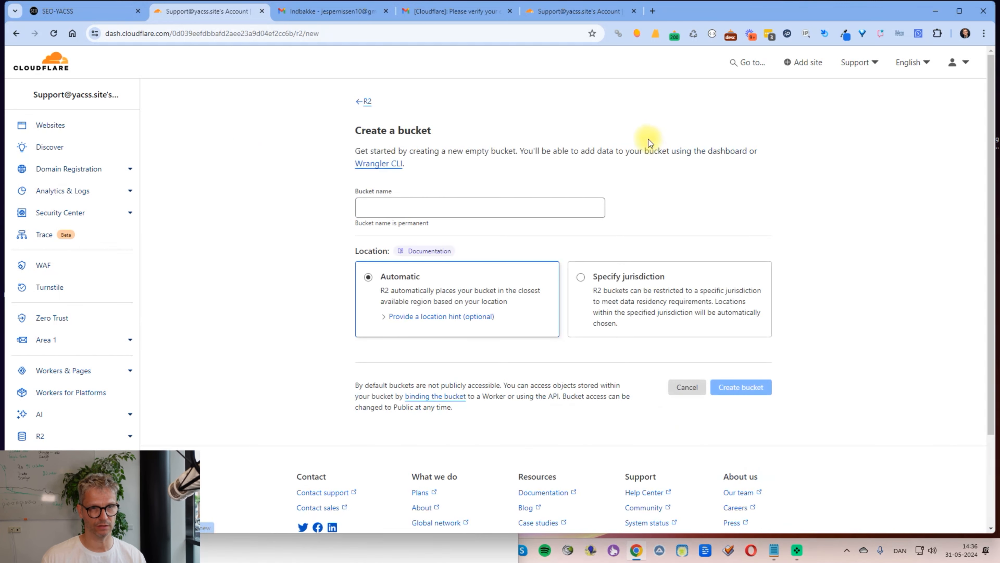
pyautogui.click(452, 208)
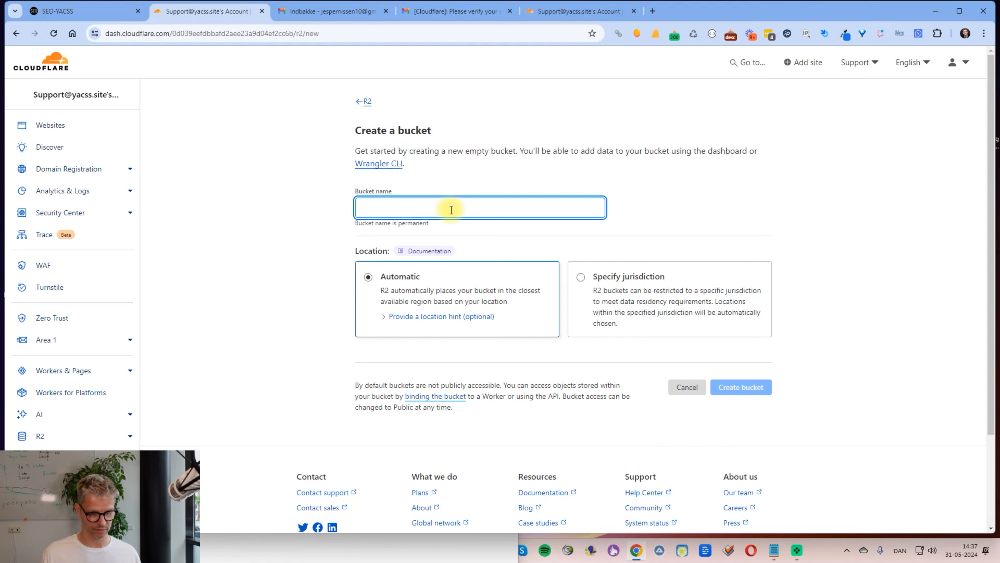
pyautogui.write('yaccs')
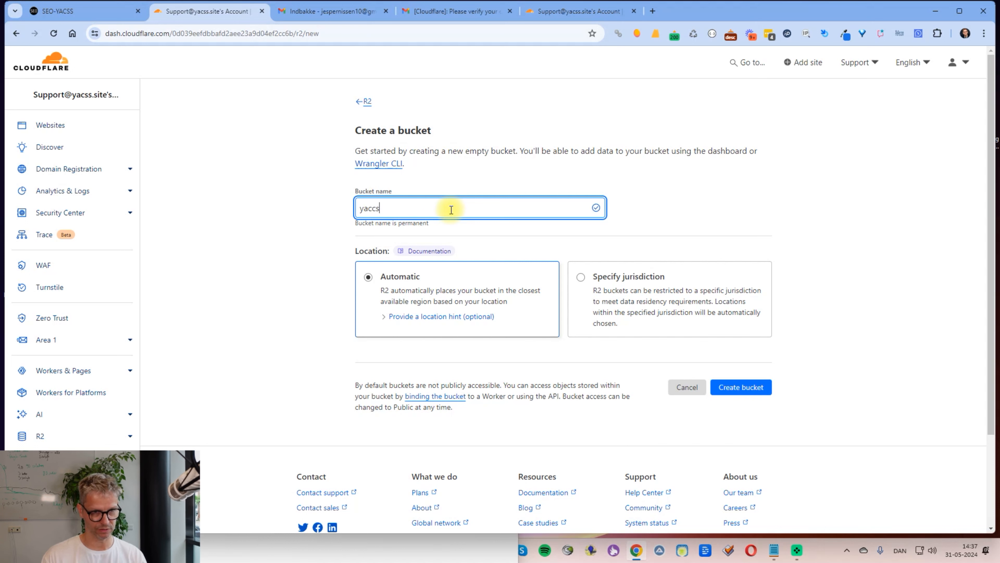
pyautogui.write('test3')
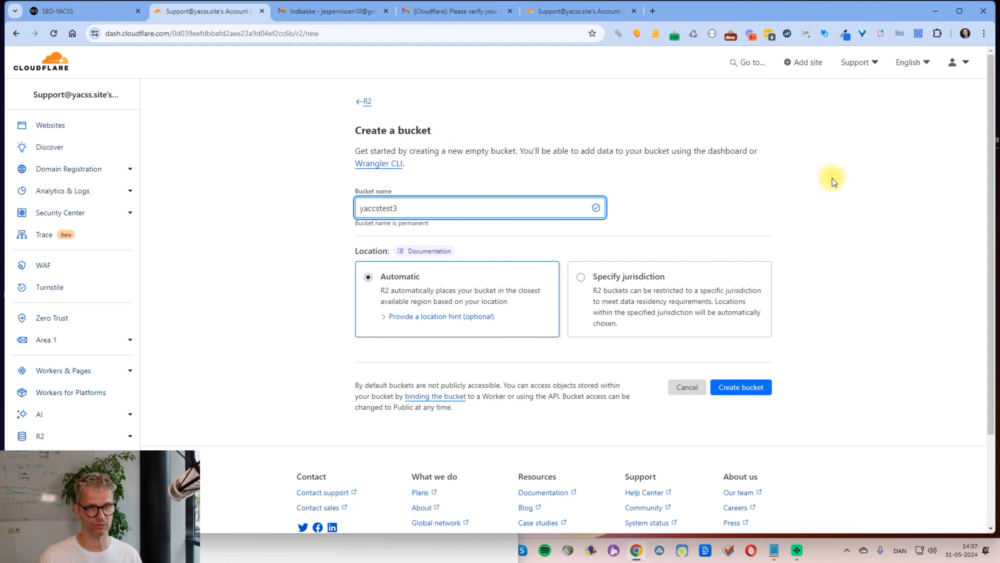
pyautogui.click(745, 393)
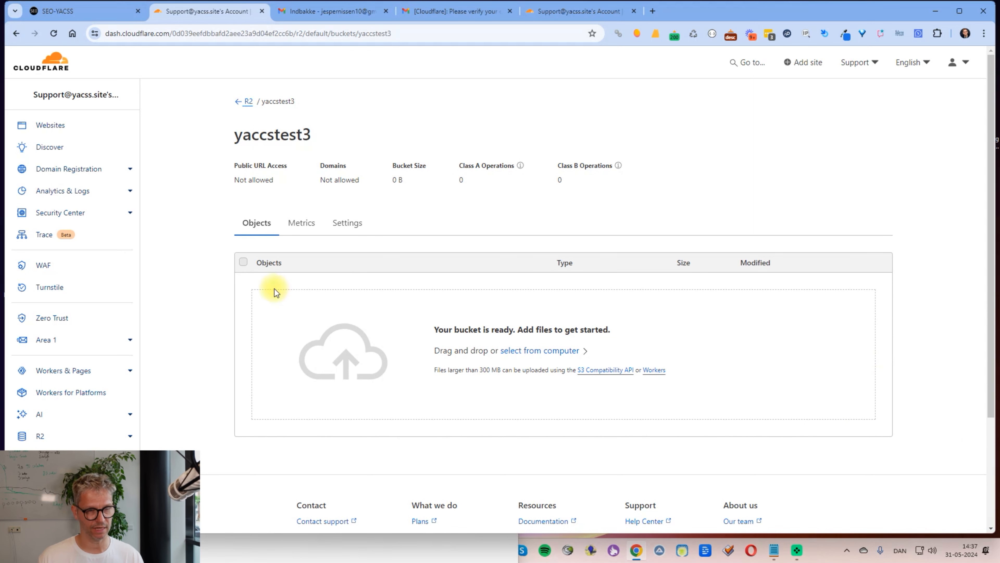
# Step: Enable public r2.dev access on the bucket, confirming with 'allow'
pyautogui.click(355, 233)
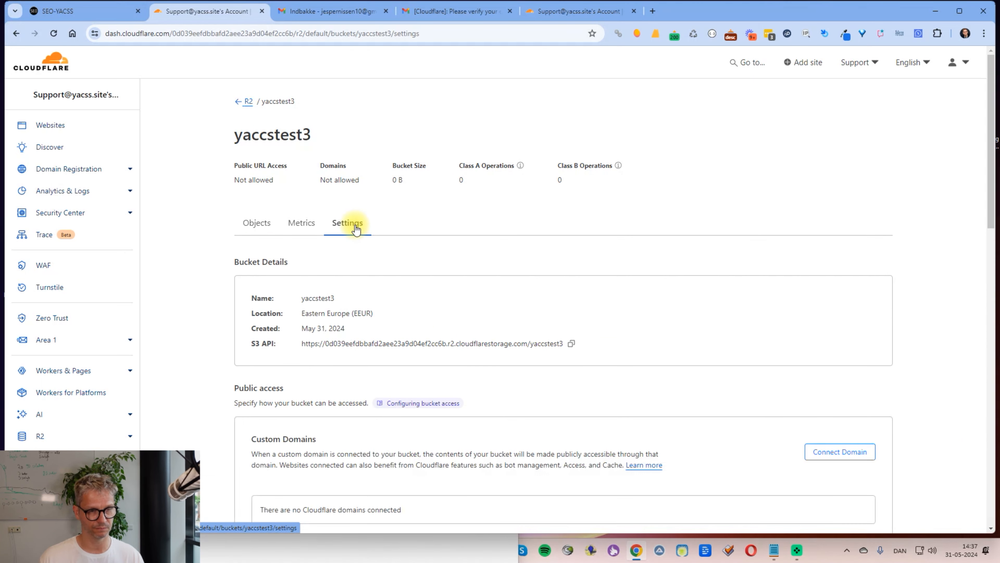
pyautogui.scroll(-3, 357, 230)
pyautogui.scroll(-3, 357, 230)
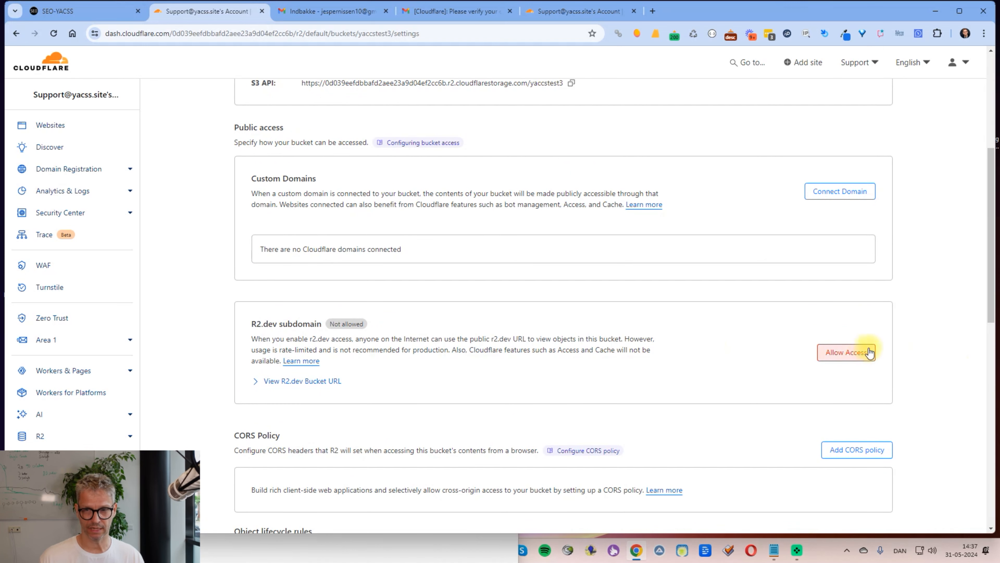
pyautogui.click(841, 357)
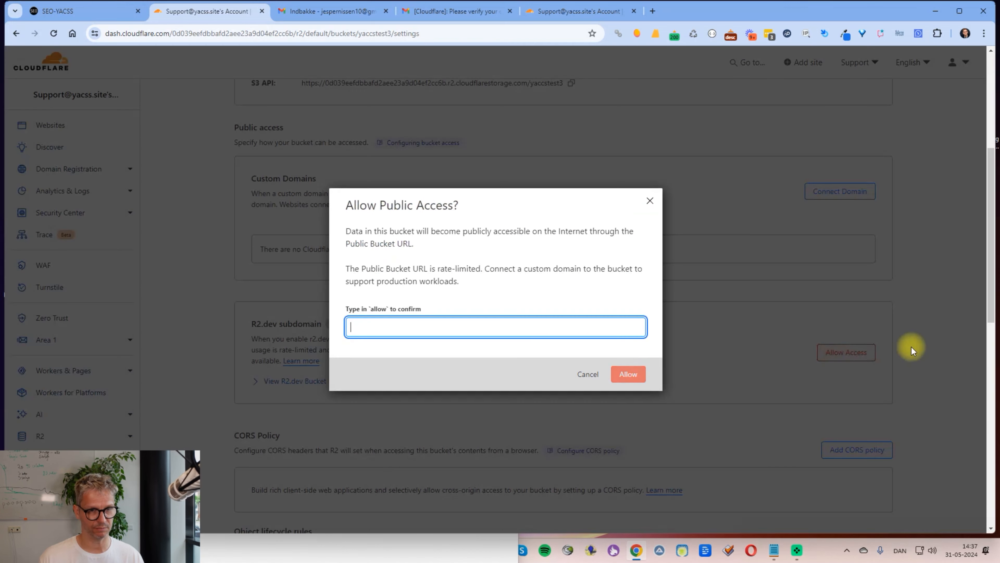
pyautogui.write('allow')
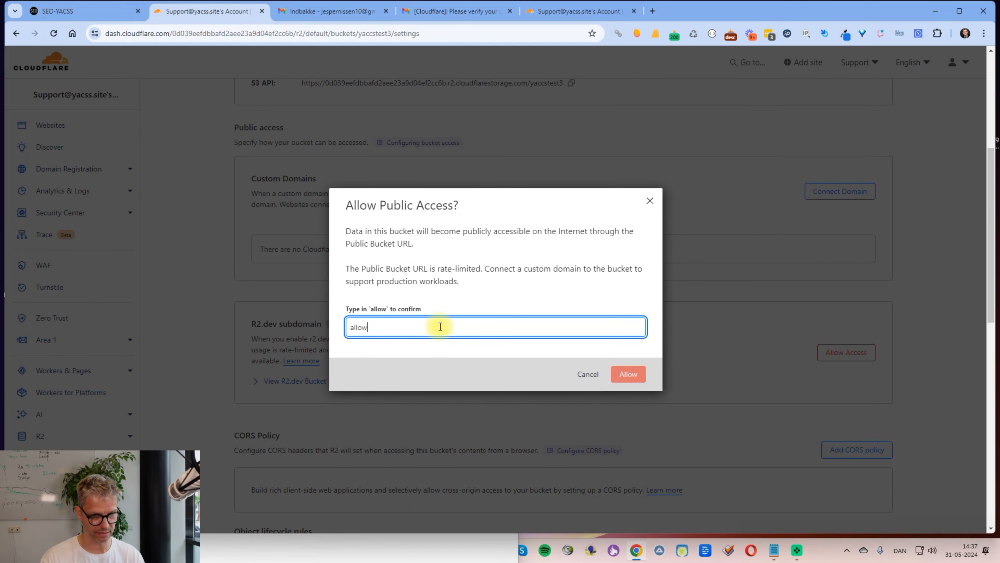
pyautogui.click(627, 373)
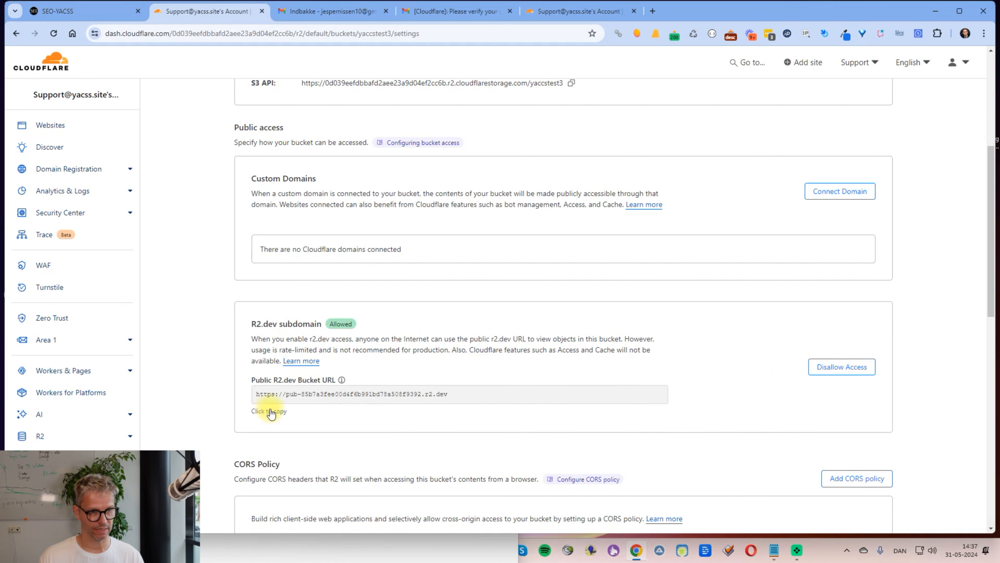
# Step: Copy the public bucket URL into Notepad under a 'bucket url' label
pyautogui.click(272, 415)
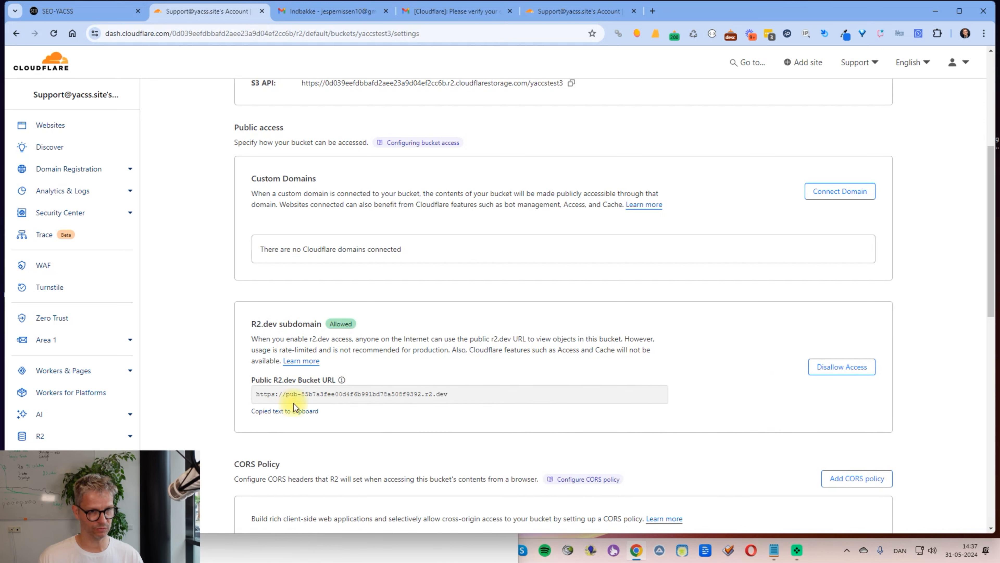
pyautogui.tripleClick(453, 393)
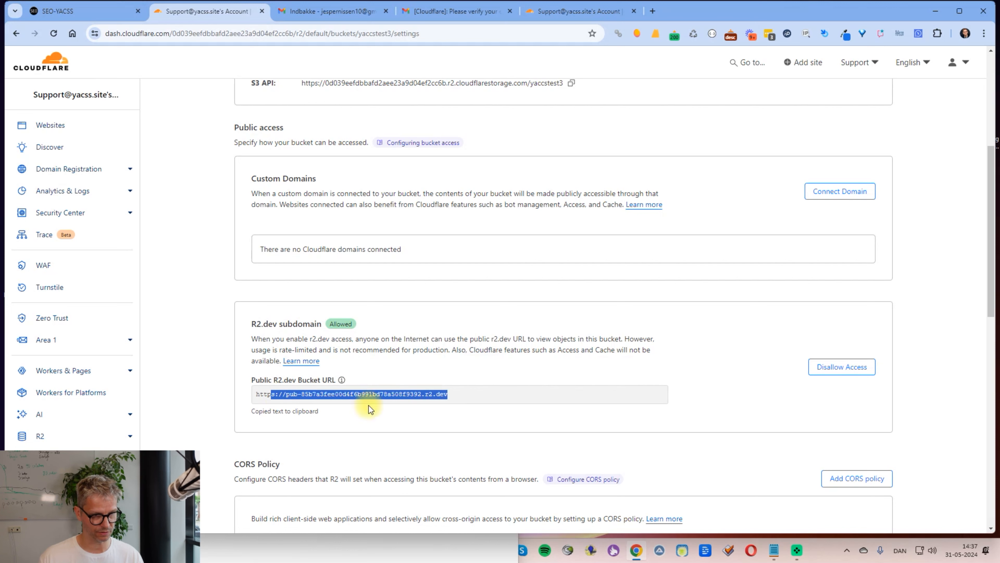
pyautogui.hotkey('alt', 'Tab')
pyautogui.press('Return')
pyautogui.press('Return')
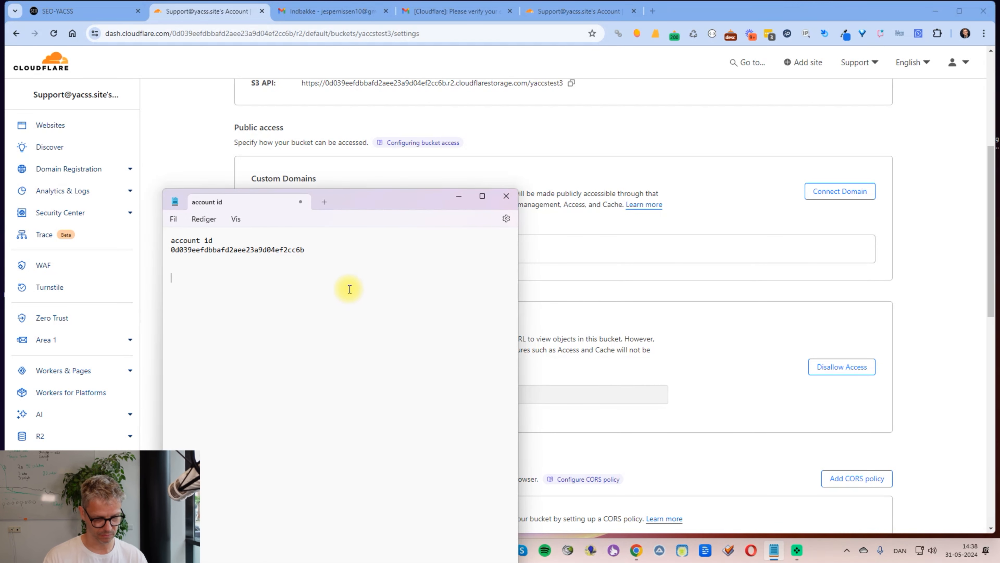
pyautogui.write('bucket url')
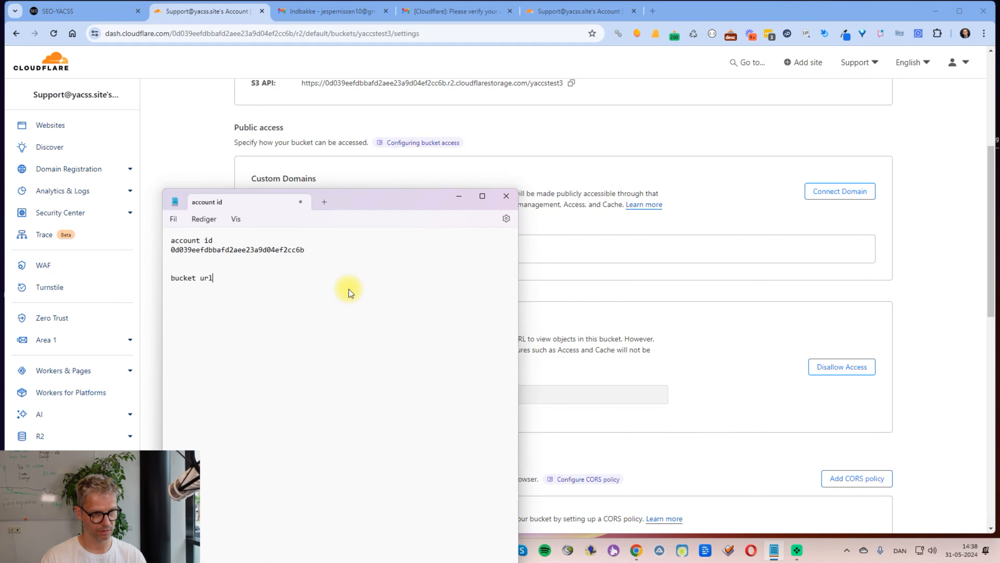
pyautogui.press('Return')
pyautogui.hotkey('ctrl', 'v')
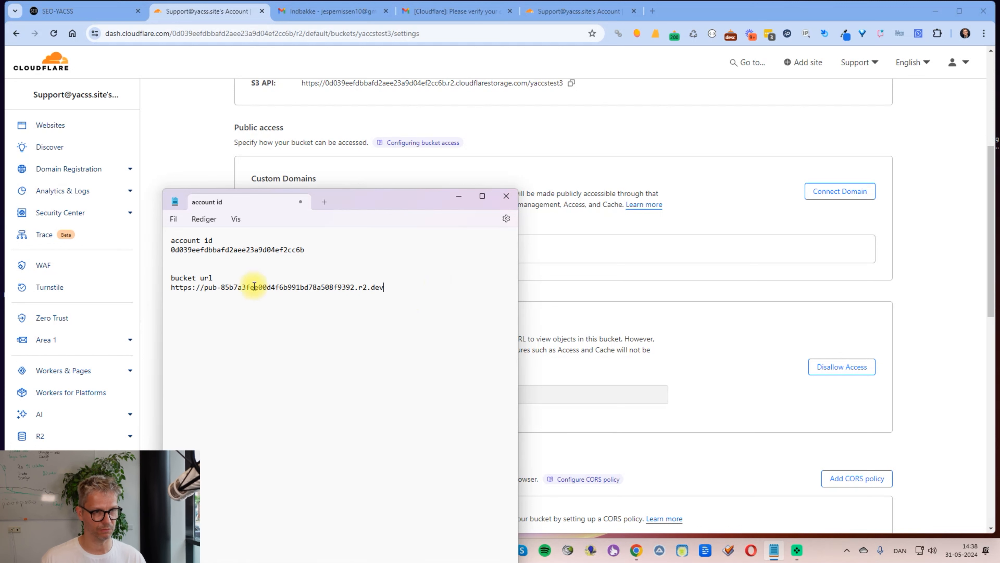
pyautogui.moveTo(225, 290); pyautogui.dragTo(367, 288)
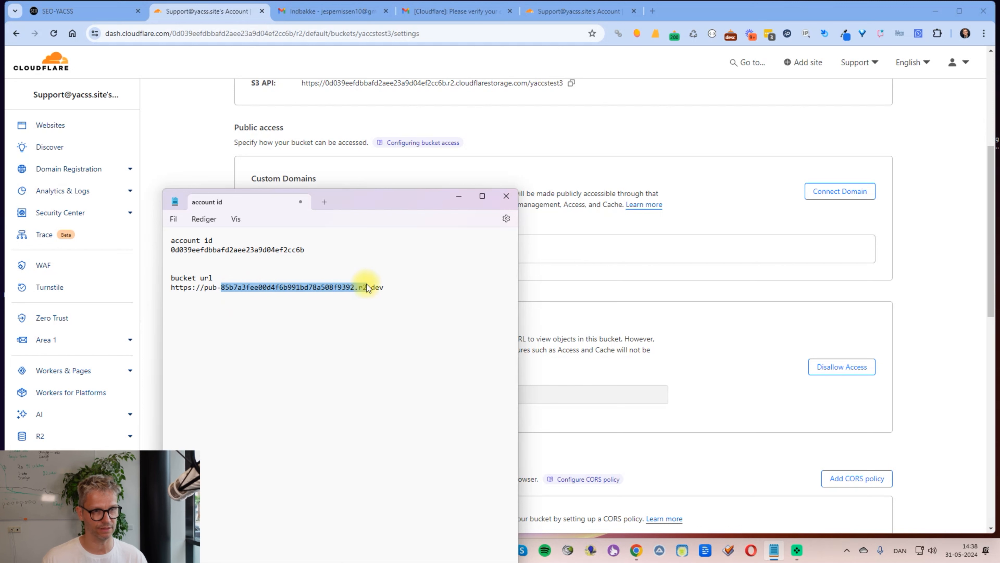
pyautogui.click(354, 286)
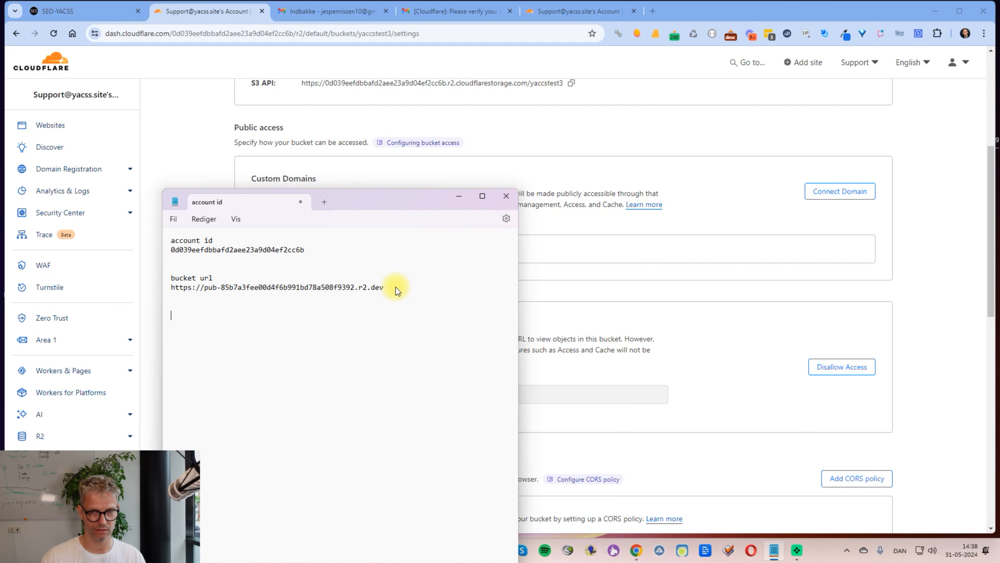
# Step: Go back from the bucket settings to the R2 Overview page
pyautogui.click(948, 190)
pyautogui.scroll(-6, 957, 189)
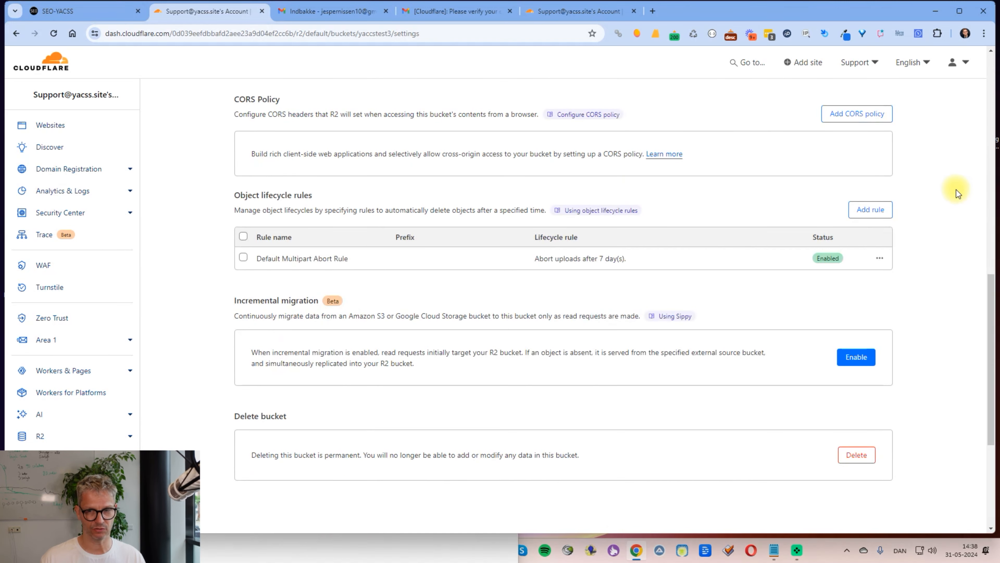
pyautogui.scroll(-3, 956, 189)
pyautogui.scroll(15, 956, 188)
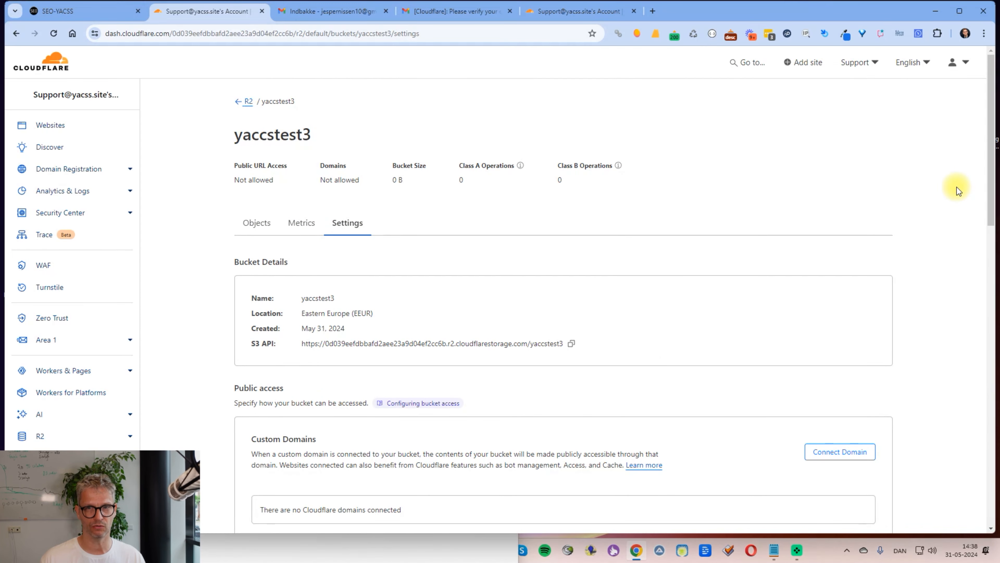
pyautogui.click(41, 437)
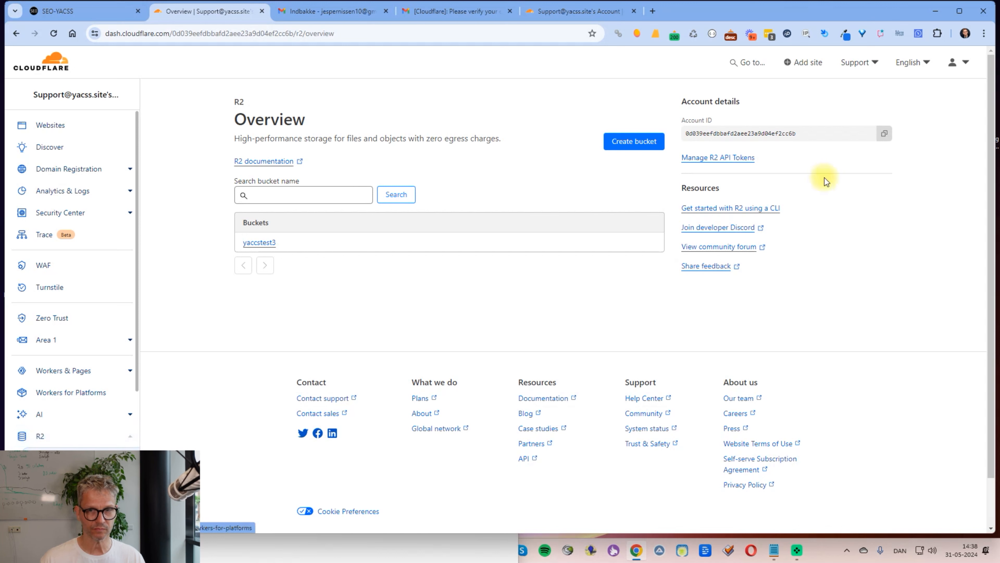
# Step: Create a new R2 API token with Admin Read & Write permission
pyautogui.click(722, 159)
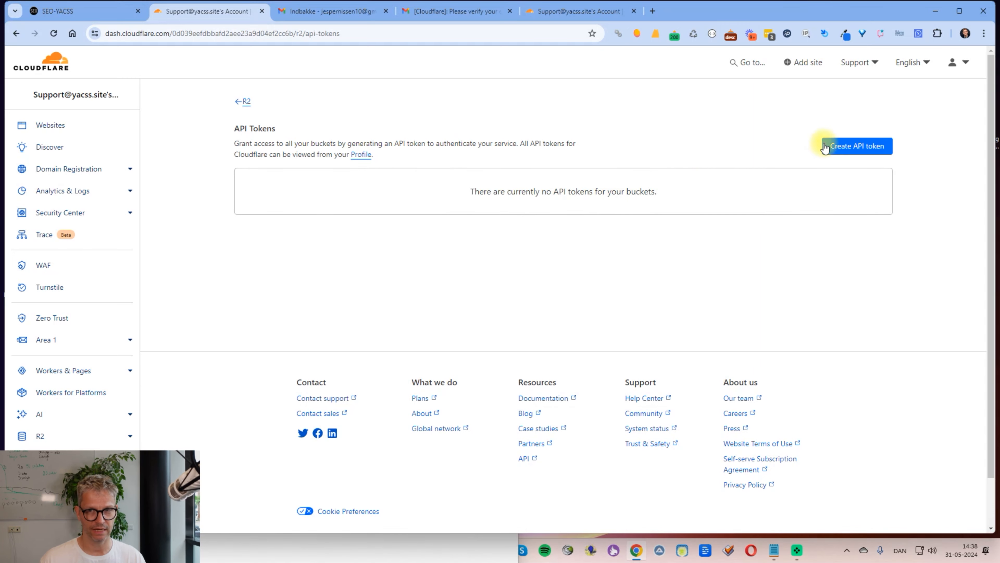
pyautogui.click(851, 146)
pyautogui.click(305, 184)
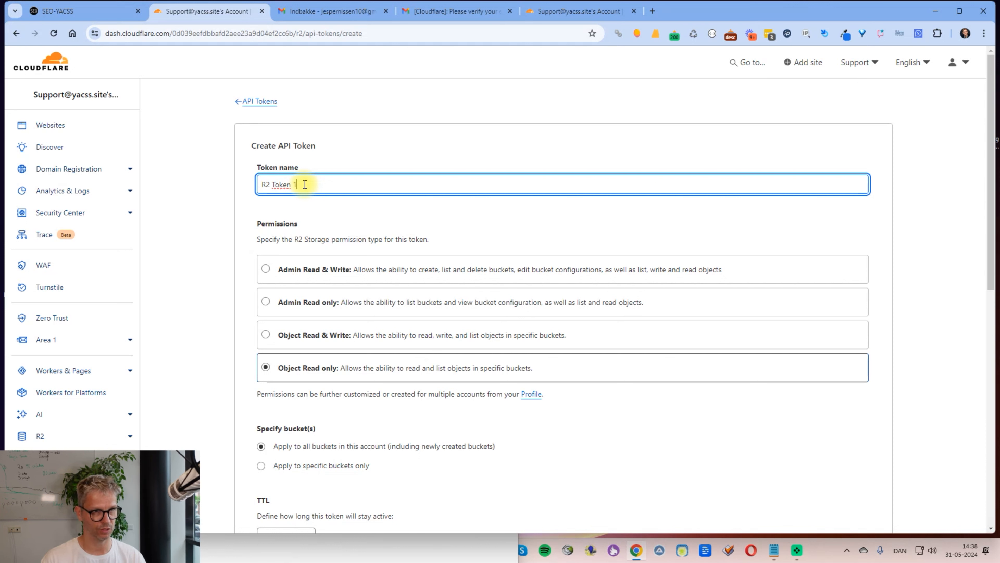
pyautogui.click(265, 269)
pyautogui.scroll(-10, 563, 316)
pyautogui.click(840, 263)
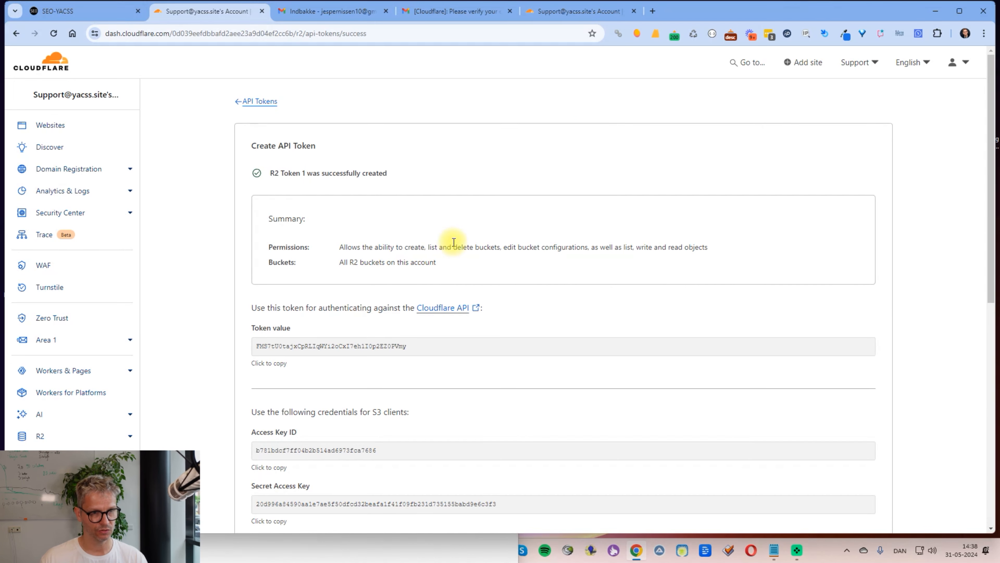
# Step: Save the token's access key ID and secret access key in Notepad under 'access' and 'secret' labels
pyautogui.scroll(-5, 454, 242)
pyautogui.click(287, 259)
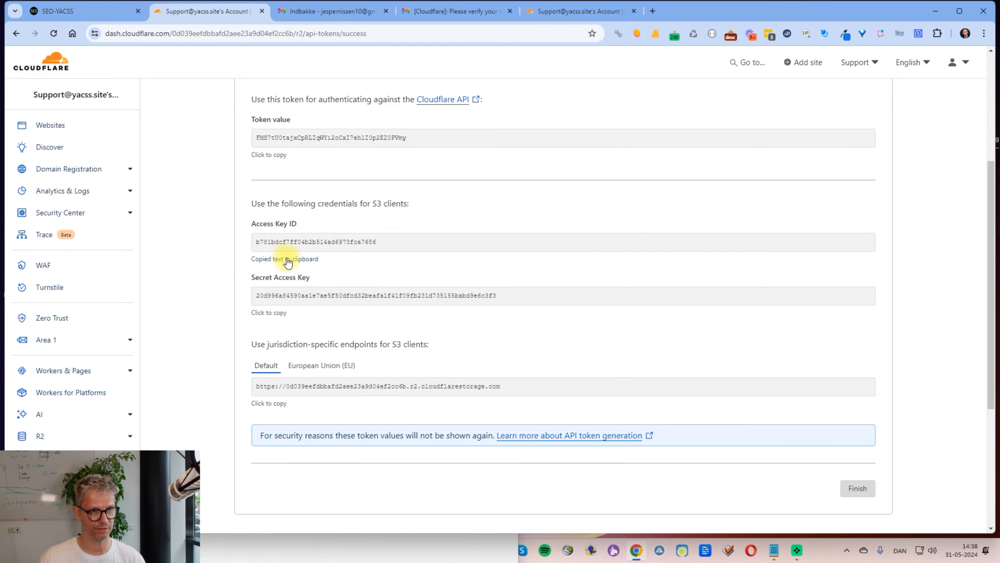
pyautogui.hotkey('alt', 'Tab')
pyautogui.write('access')
pyautogui.press('Return')
pyautogui.hotkey('ctrl', 'v')
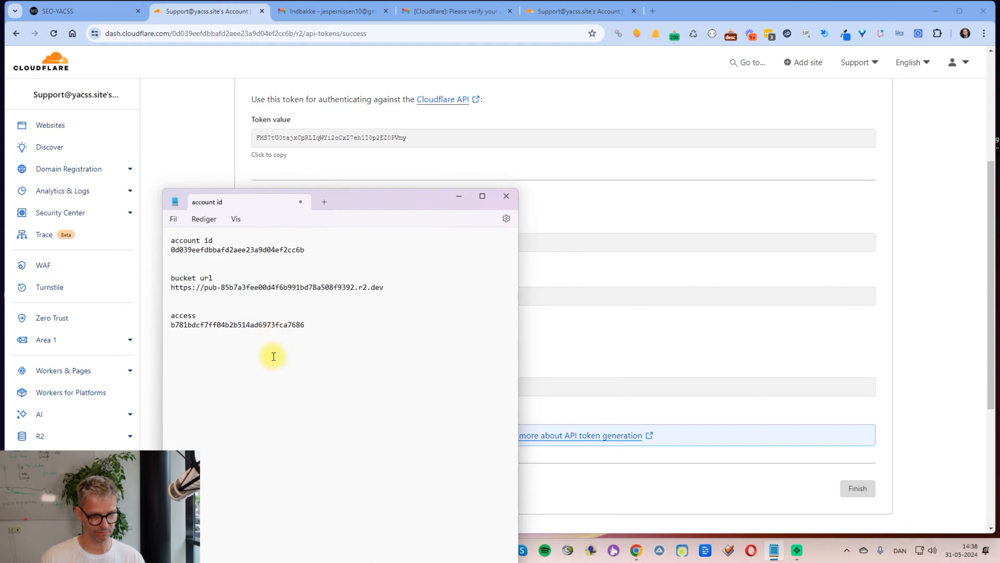
pyautogui.press('Return')
pyautogui.press('Return')
pyautogui.write('se2cret')
pyautogui.press('Return')
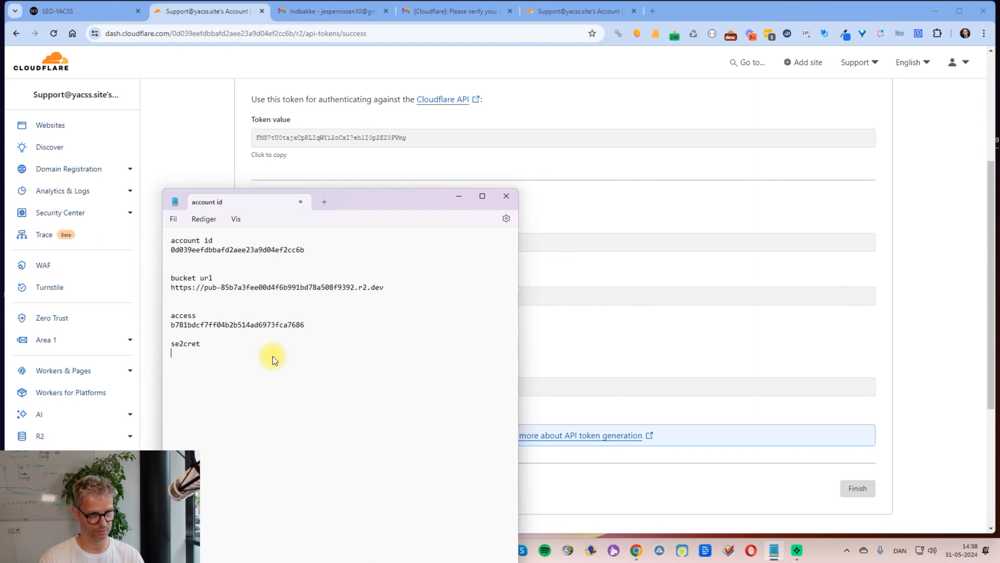
pyautogui.hotkey('ctrl', 'v')
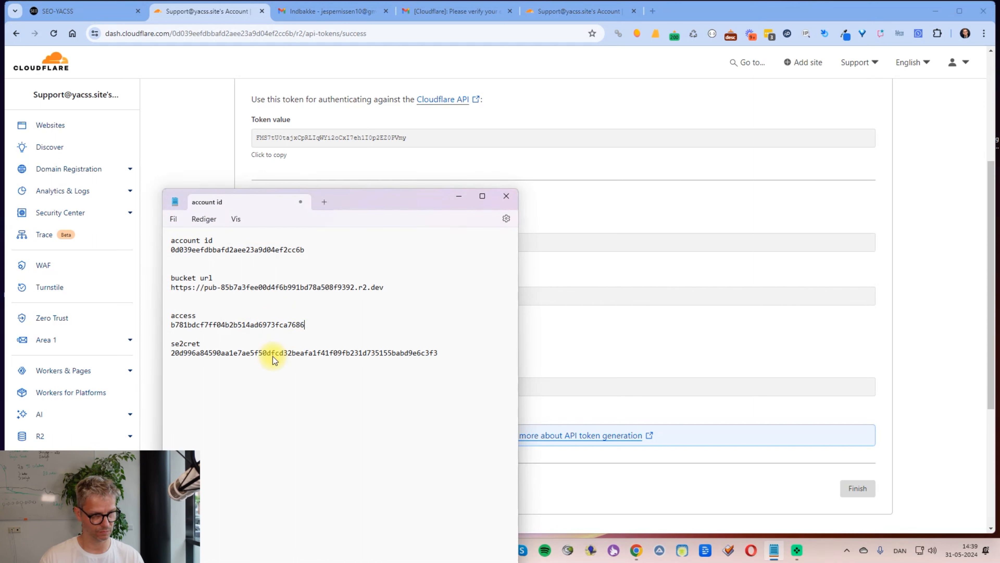
pyautogui.press('Left')
pyautogui.press('Left')
pyautogui.press('Left')
pyautogui.press('Left')
pyautogui.press('Left')
pyautogui.press('BackSpace')
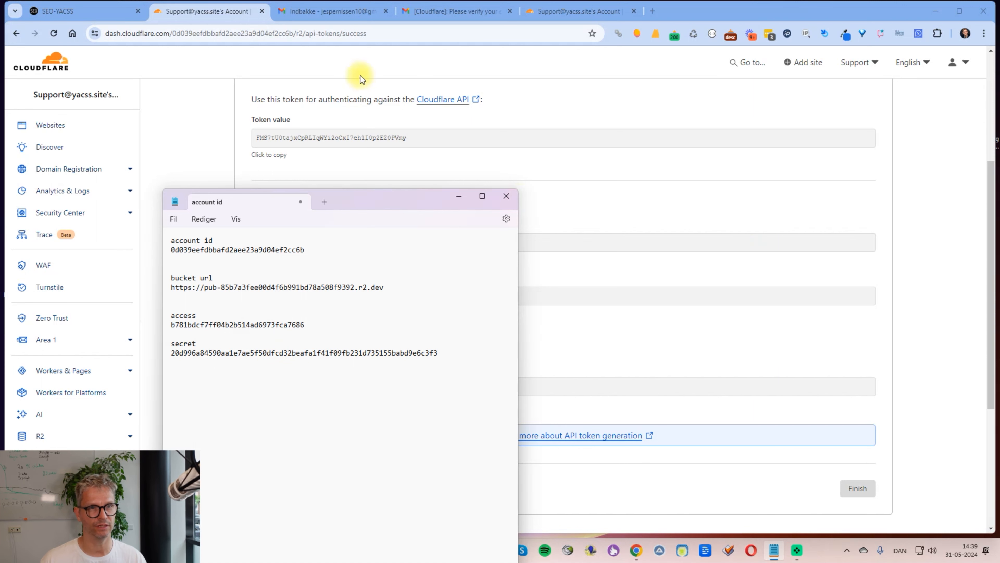
# Step: In SEO YACSS Clouds Connectivity, start adding a new Cloudflare R2 account
pyautogui.click(51, 11)
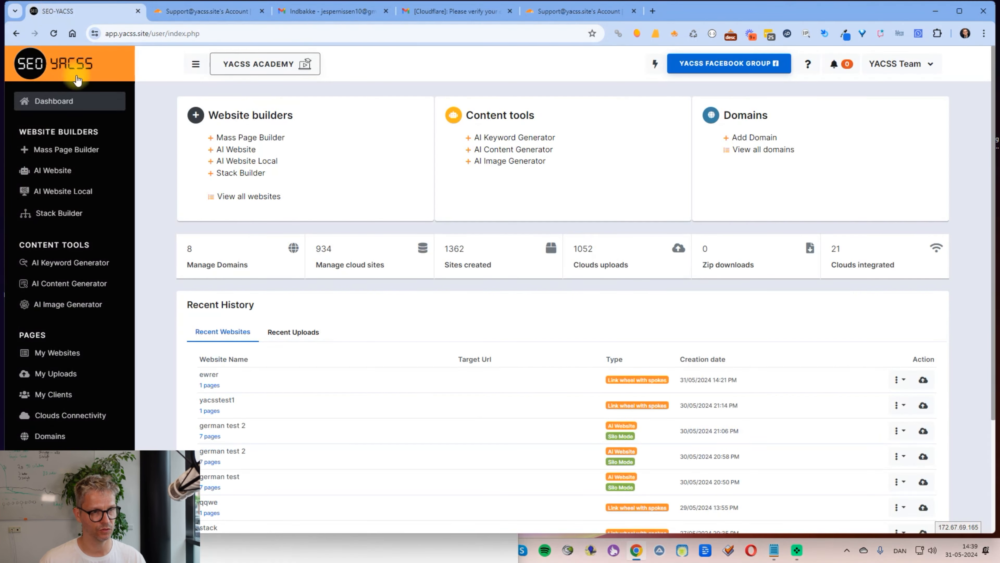
pyautogui.click(67, 414)
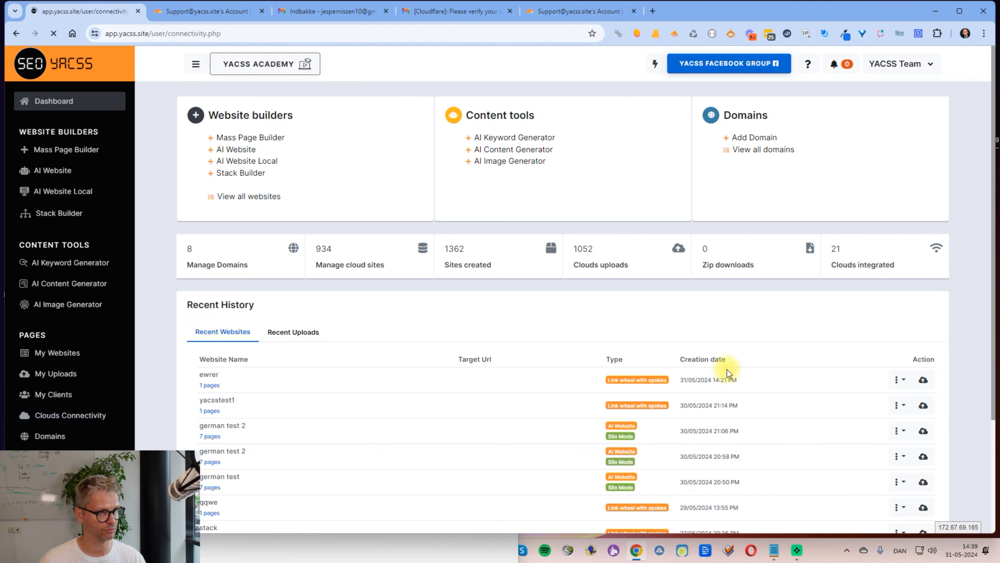
pyautogui.scroll(-6, 738, 371)
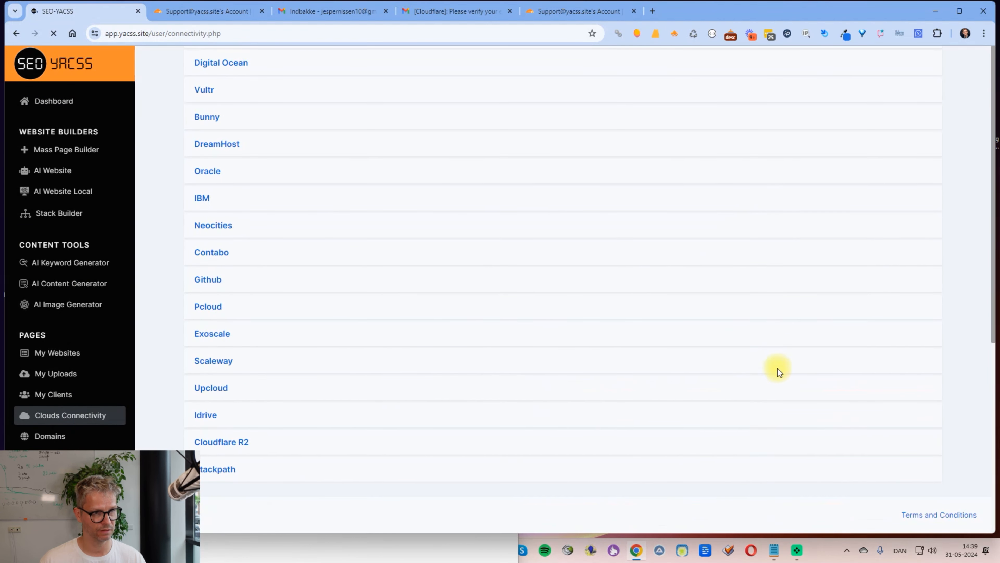
pyautogui.click(234, 444)
pyautogui.scroll(-2, 939, 433)
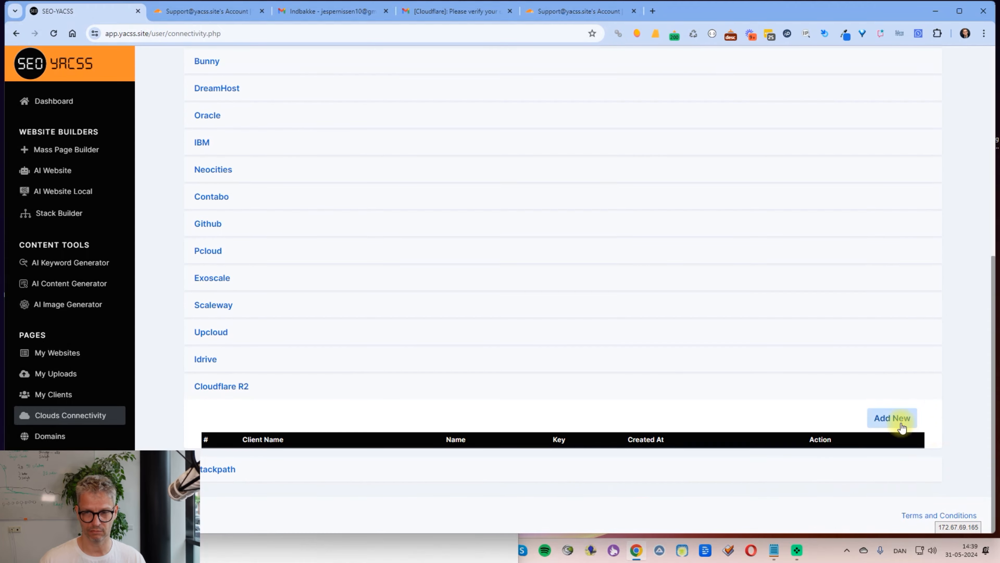
pyautogui.click(900, 420)
# Step: Choose the client and name the connection with the user's name plus 'Cloudflare yacsstest'
pyautogui.click(480, 186)
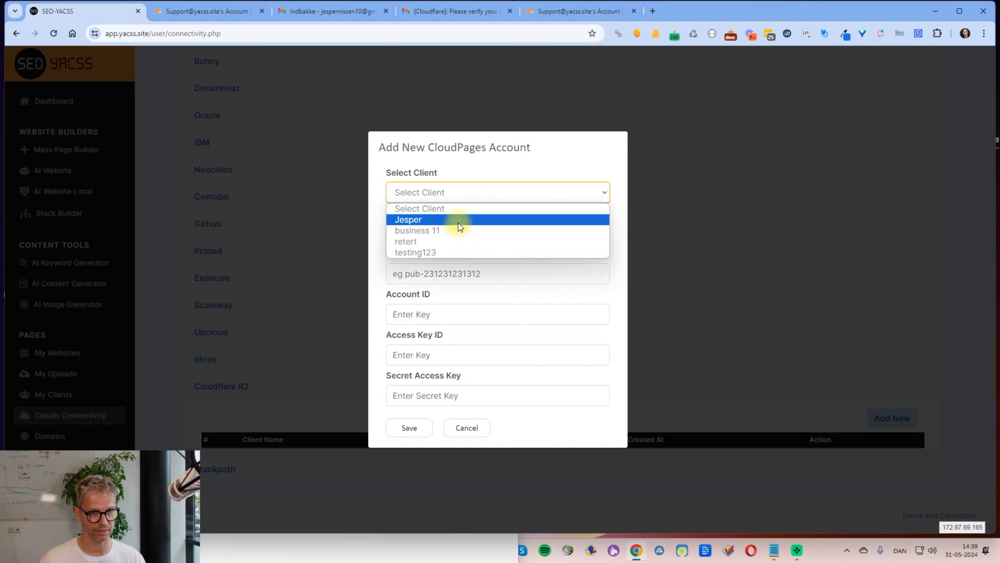
pyautogui.click(458, 223)
pyautogui.click(454, 233)
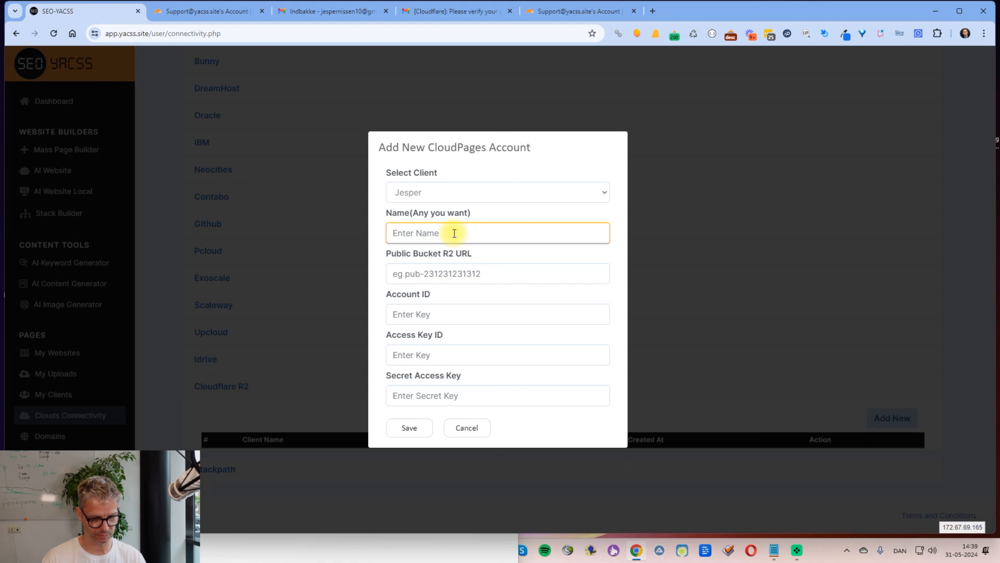
pyautogui.write('Jesper')
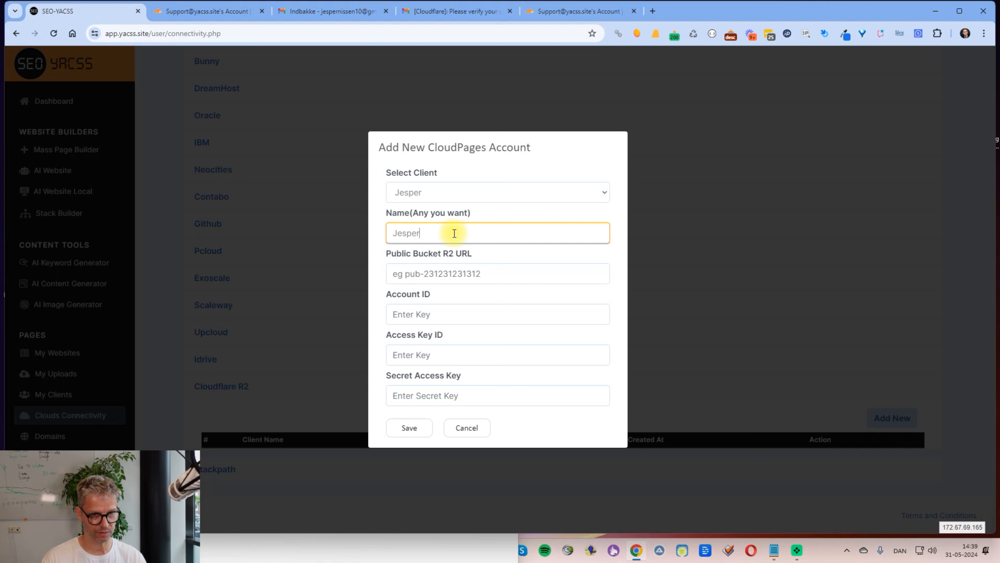
pyautogui.write(' Cloudflare yacsstest3')
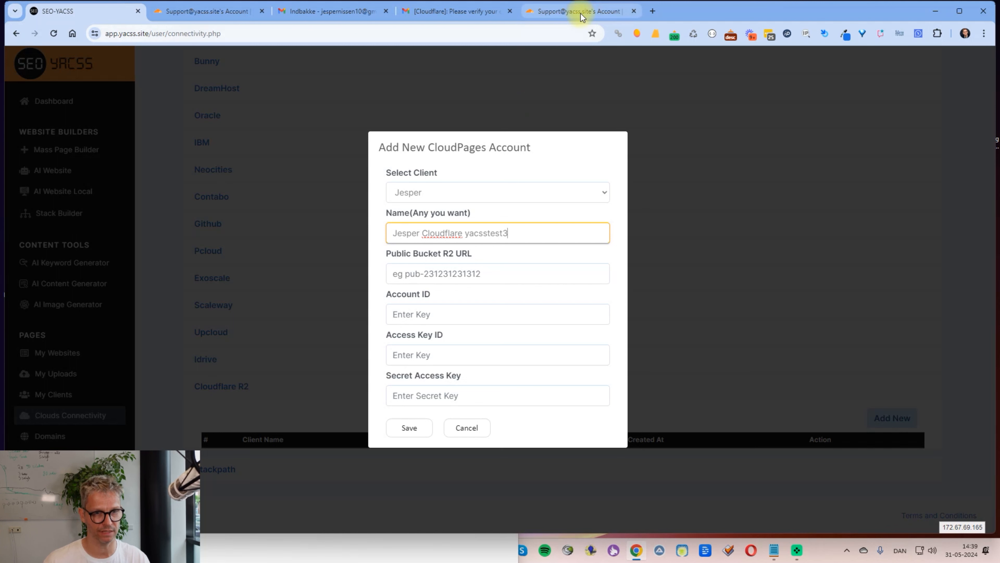
pyautogui.moveTo(512, 233); pyautogui.dragTo(465, 236)
pyautogui.click(518, 233)
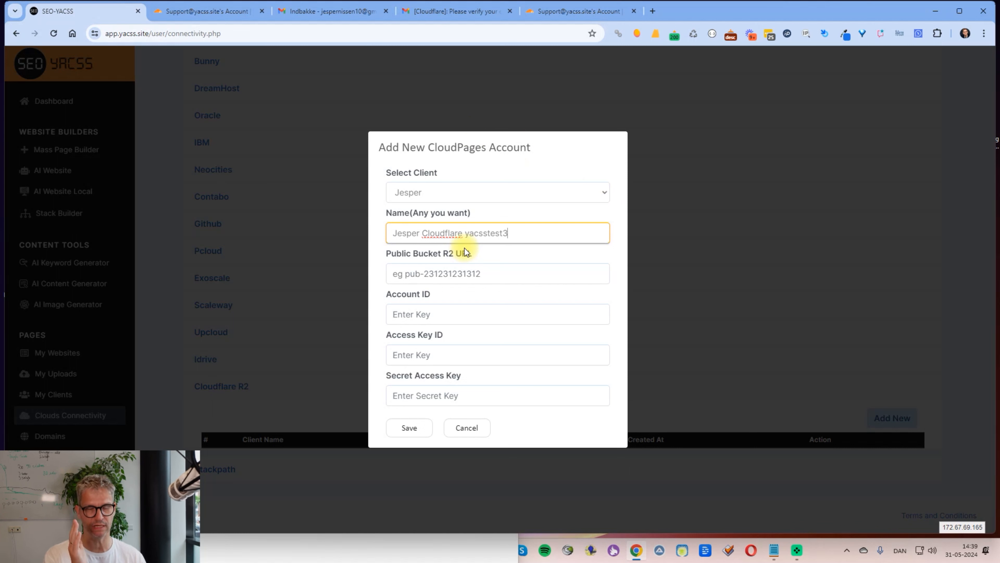
# Step: Fill in the bucket URL and account ID from the Notepad notes
pyautogui.click(497, 275)
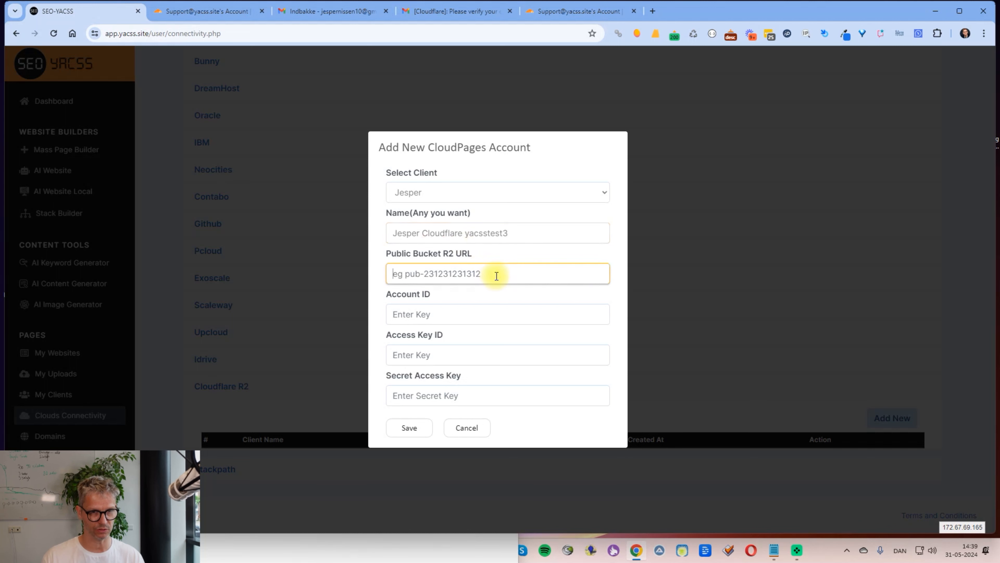
pyautogui.hotkey('alt', 'Tab')
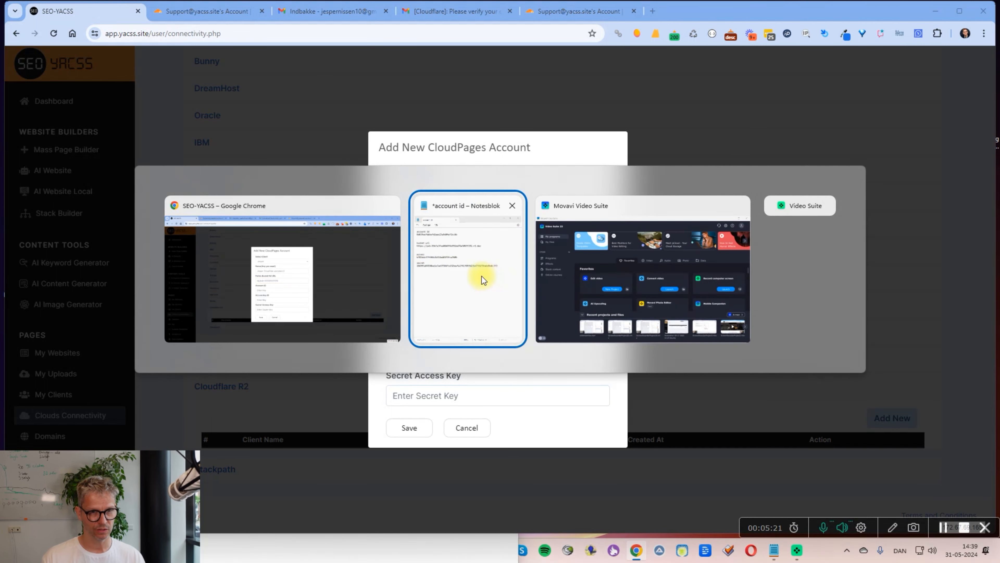
pyautogui.moveTo(365, 291); pyautogui.dragTo(162, 291)
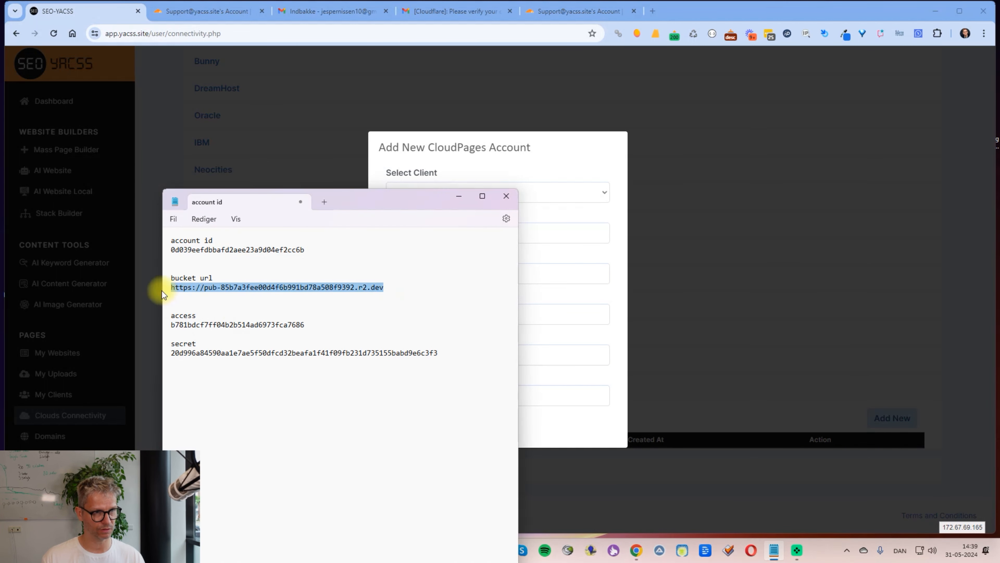
pyautogui.hotkey('alt', 'Tab')
pyautogui.hotkey('ctrl', 'v')
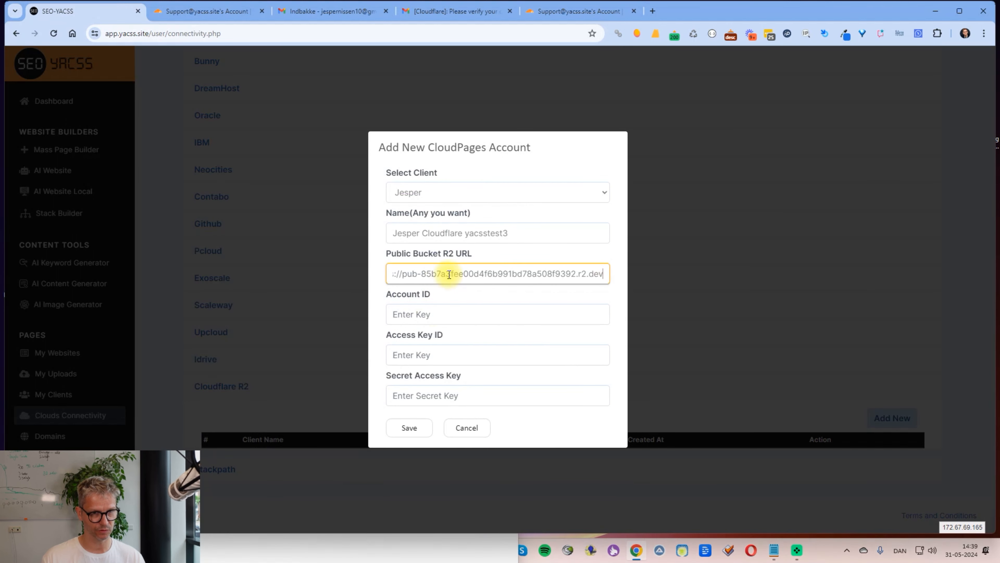
pyautogui.click(437, 314)
pyautogui.hotkey('alt', 'Tab')
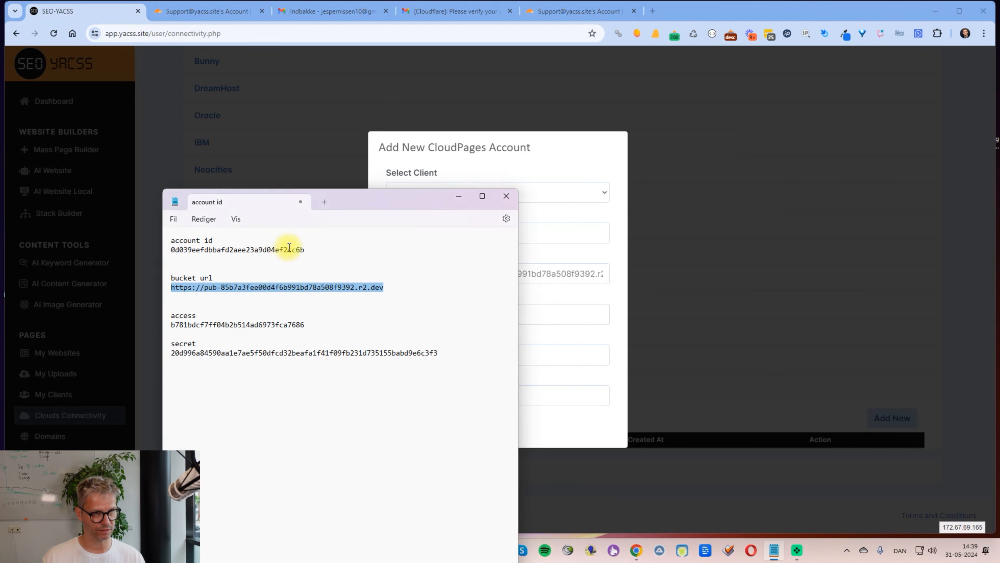
pyautogui.moveTo(309, 250); pyautogui.dragTo(141, 251)
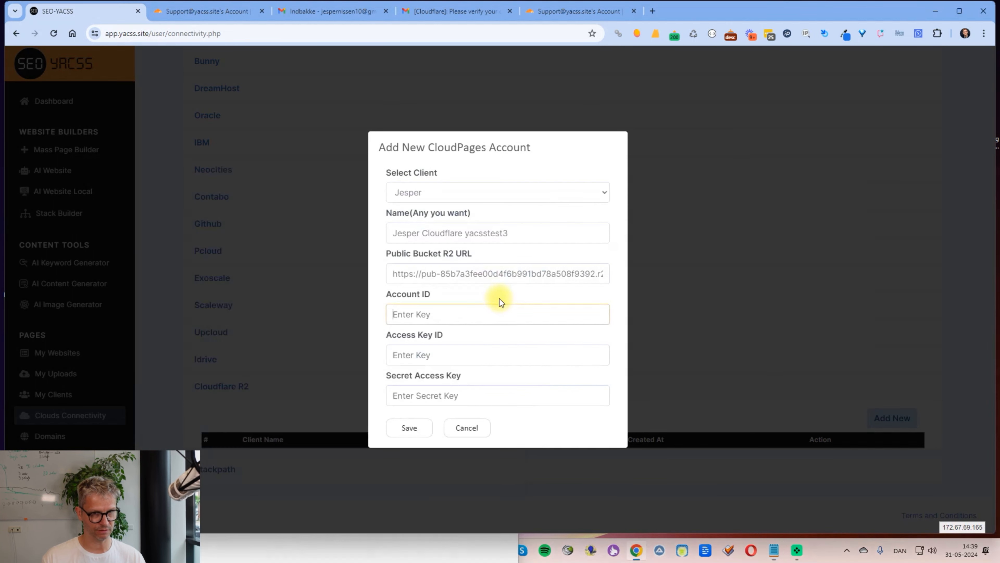
pyautogui.hotkey('alt', 'Tab')
pyautogui.hotkey('ctrl', 'v')
# Step: Enter the access key ID and secret access key from the notes, then save the account
pyautogui.hotkey('alt', 'Tab')
pyautogui.moveTo(311, 324); pyautogui.dragTo(172, 324)
pyautogui.hotkey('ctrl', 'c')
pyautogui.moveTo(467, 350); pyautogui.dragTo(141, 353)
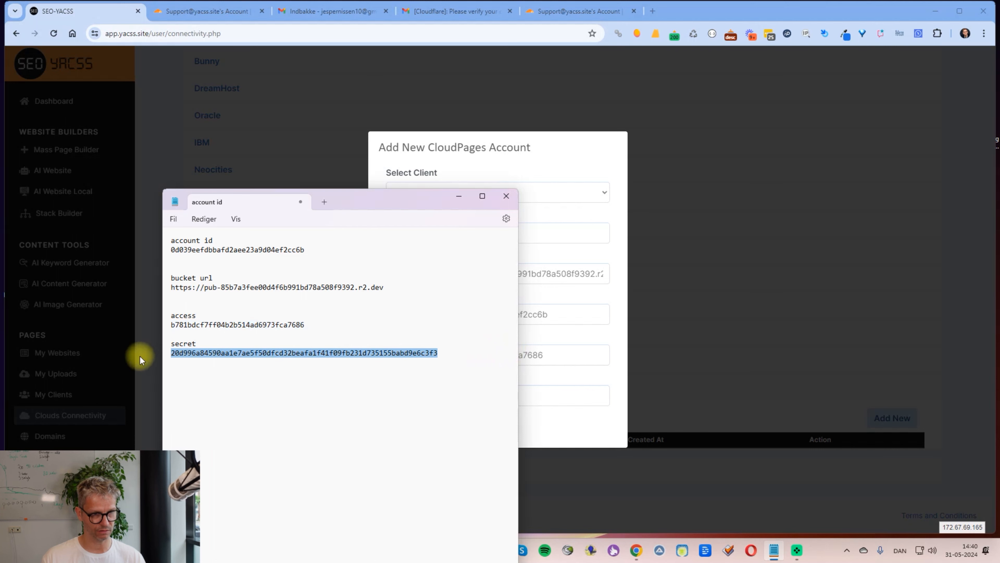
pyautogui.click(530, 352)
pyautogui.hotkey('ctrl', 'v')
pyautogui.click(487, 395)
pyautogui.hotkey('ctrl', 'v')
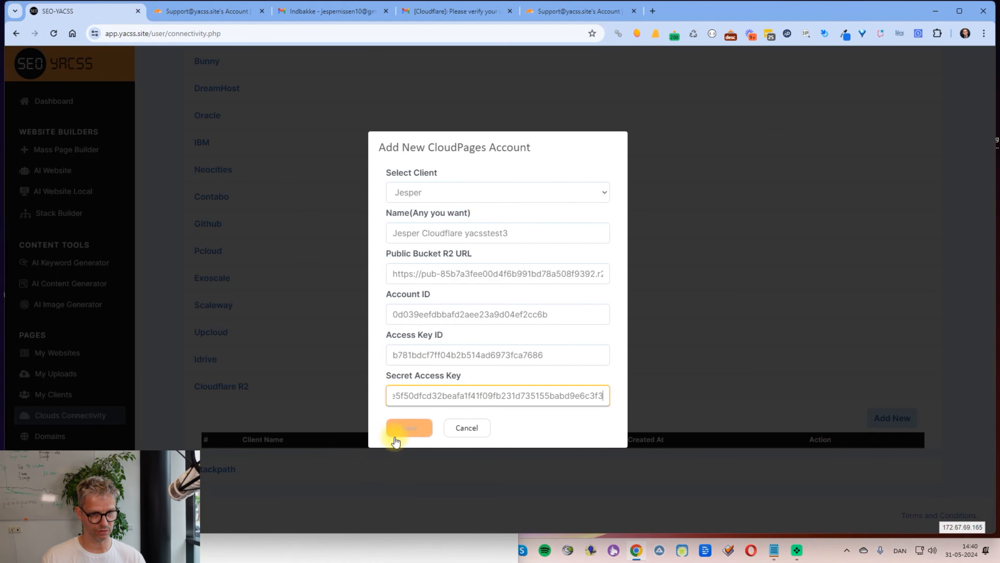
pyautogui.click(406, 429)
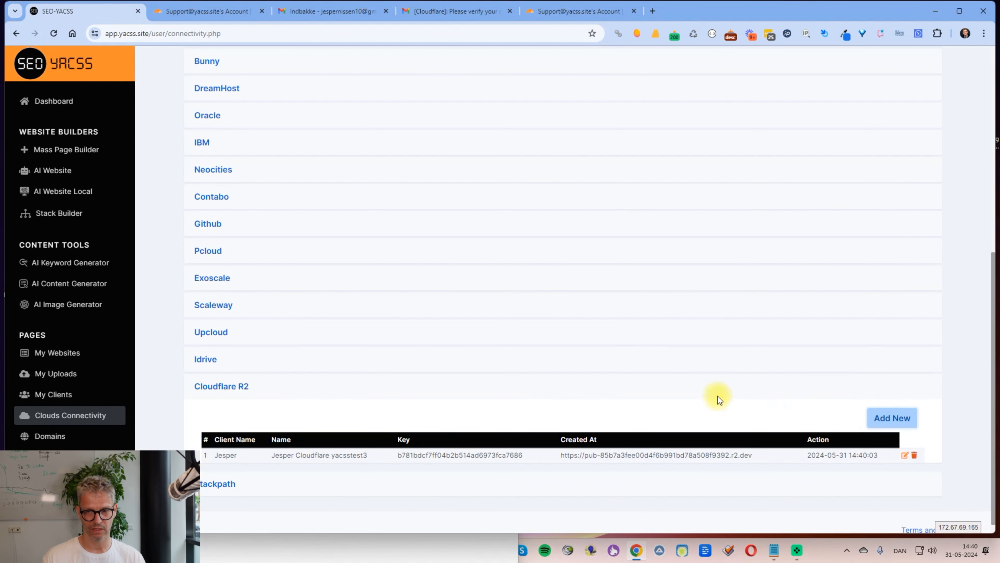
# Step: In Mass Page Builder's Build Settings, name the website 'cloudflaretest1'
pyautogui.click(81, 151)
pyautogui.click(255, 187)
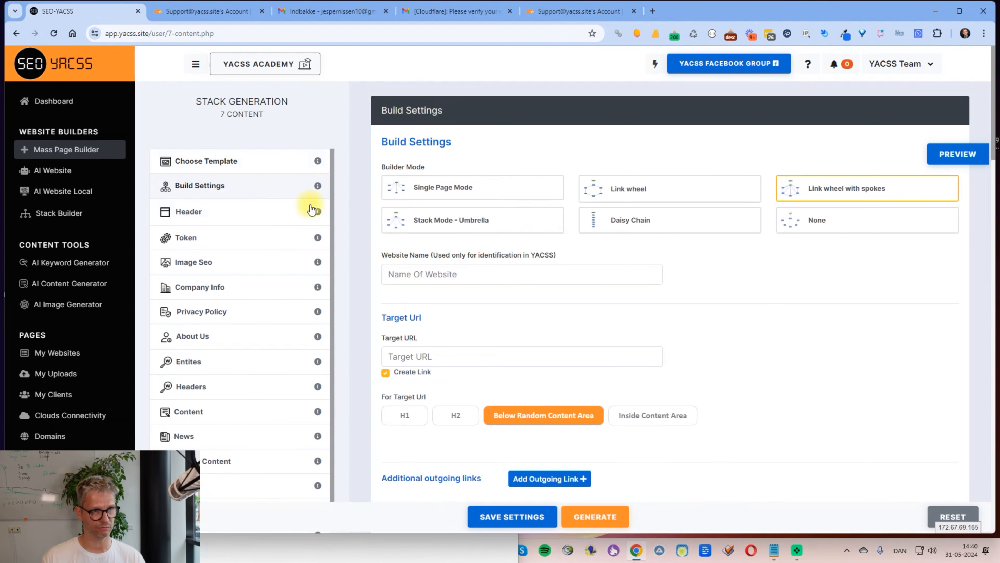
pyautogui.click(448, 274)
pyautogui.write('cloud')
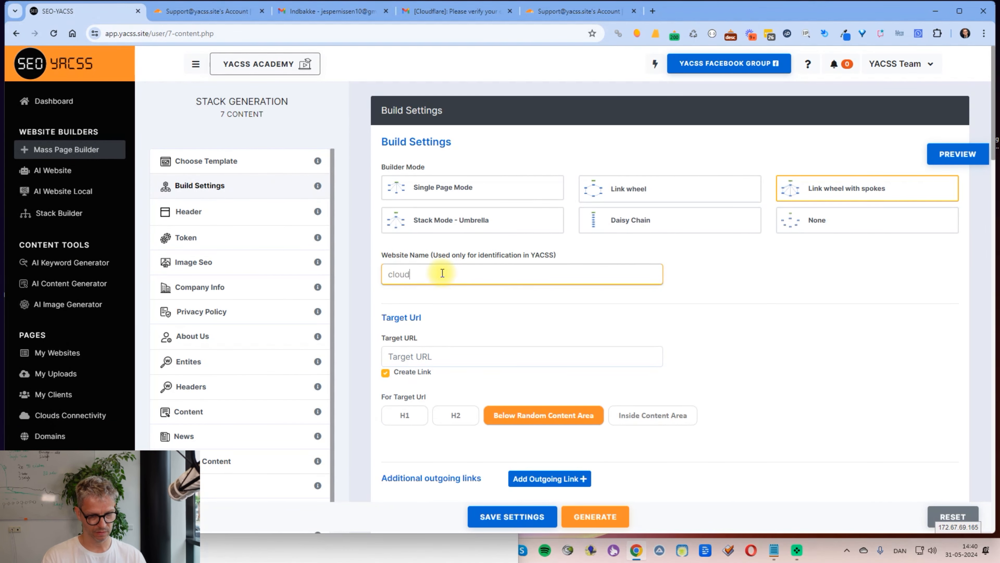
pyautogui.write('falretest')
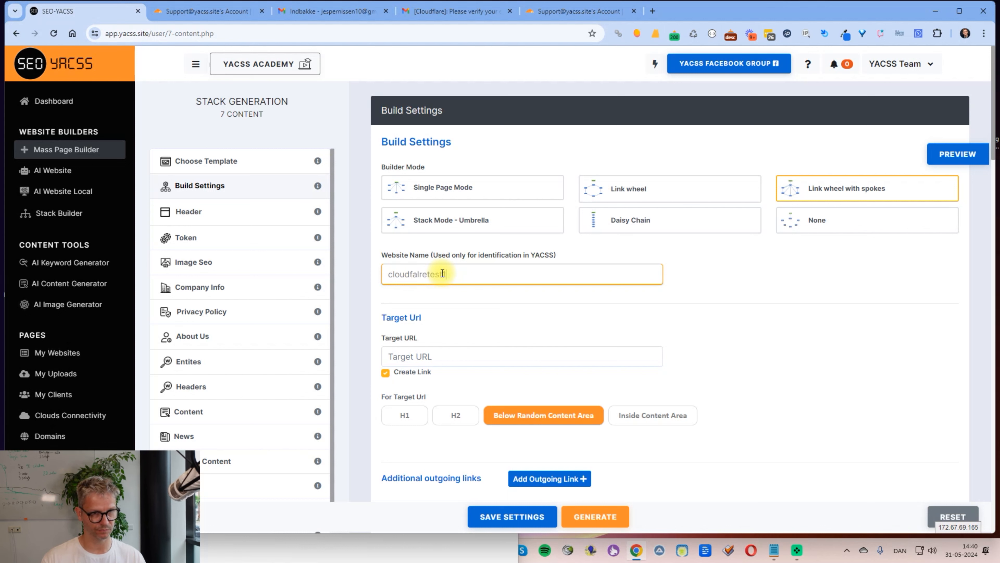
pyautogui.press('Delete')
pyautogui.write('a')
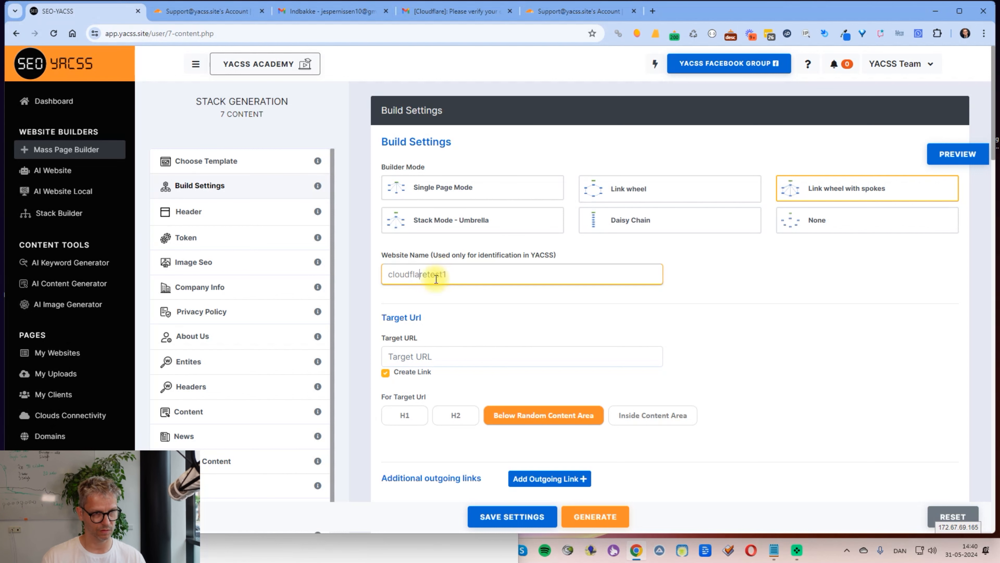
# Step: Set the header meta title to 'test' and generate the site's HTML files
pyautogui.click(263, 212)
pyautogui.click(488, 299)
pyautogui.write('test')
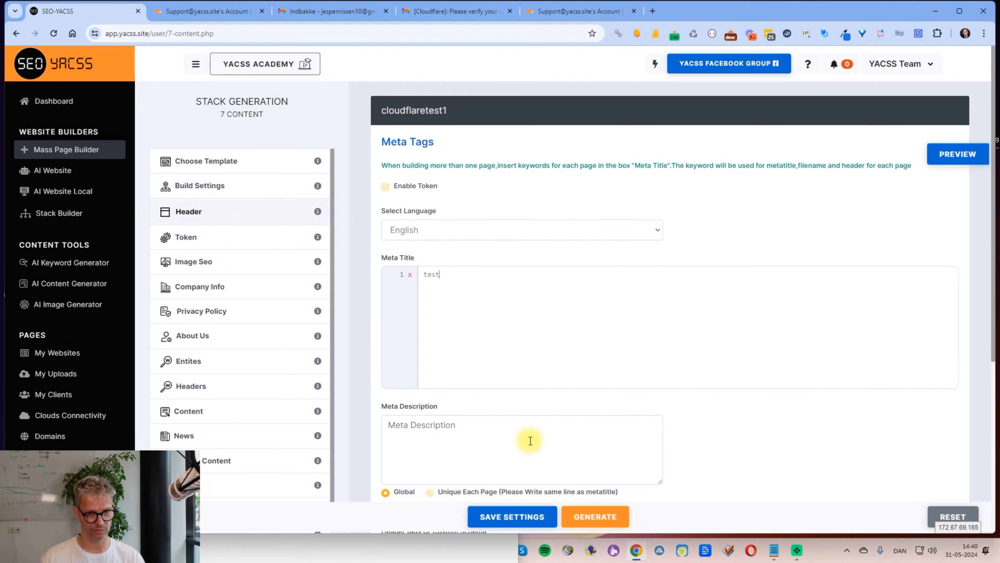
pyautogui.click(593, 516)
pyautogui.click(499, 315)
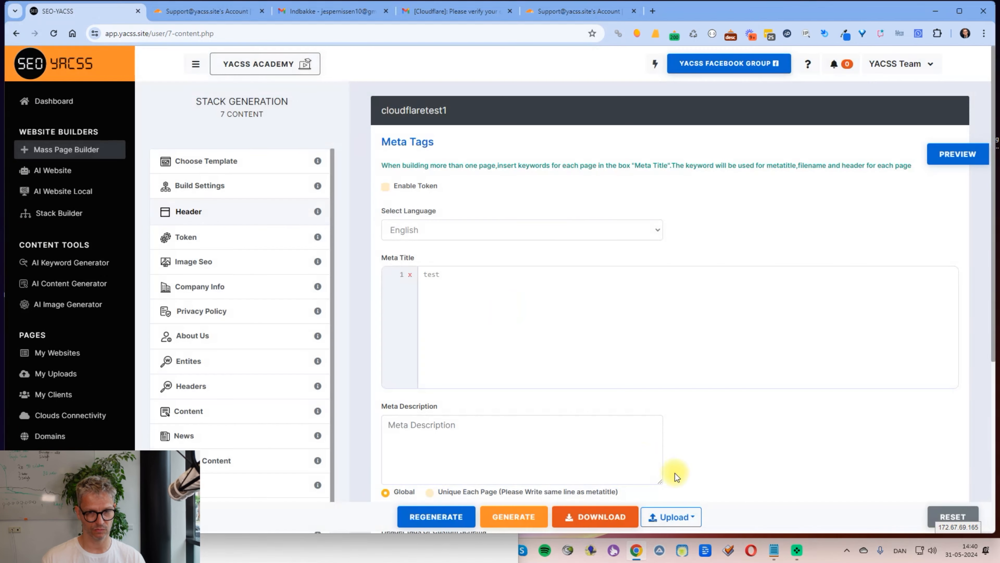
pyautogui.click(673, 516)
pyautogui.scroll(-2, 687, 479)
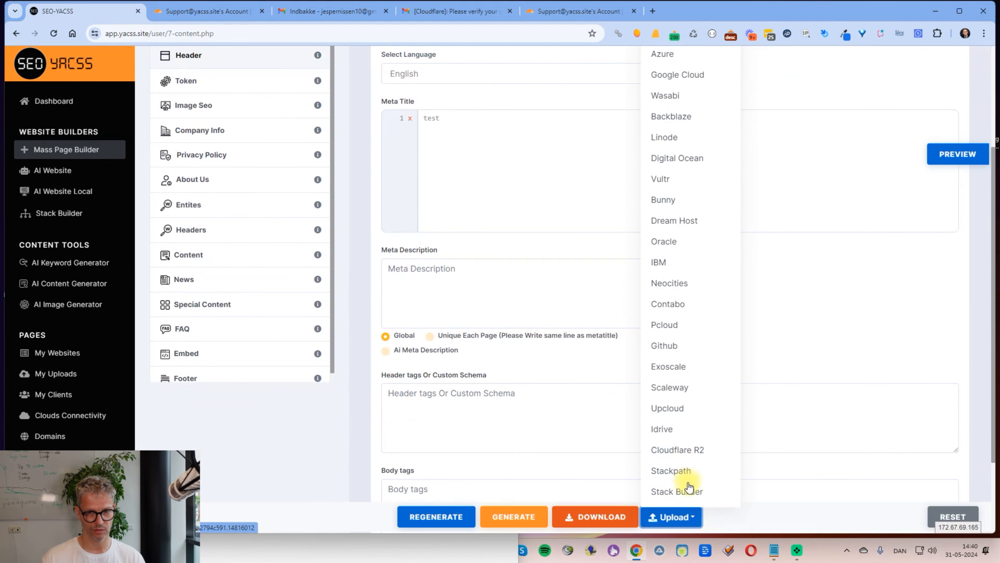
# Step: Upload cloudflaretest1 to Cloudflare R2 using the yacsstest3 account and yaccstest3 bucket
pyautogui.click(688, 448)
pyautogui.click(508, 182)
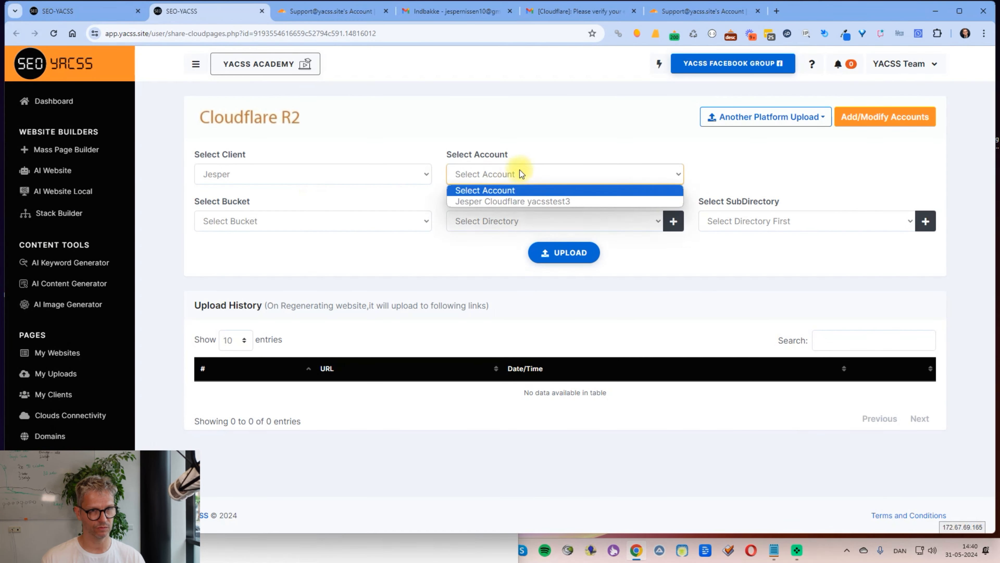
pyautogui.click(514, 202)
pyautogui.click(381, 221)
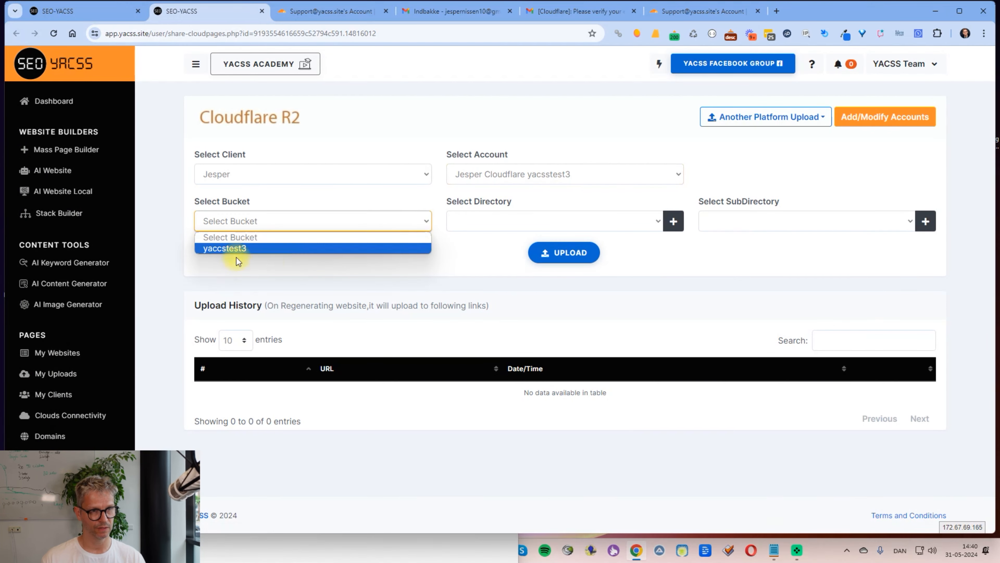
pyautogui.click(239, 248)
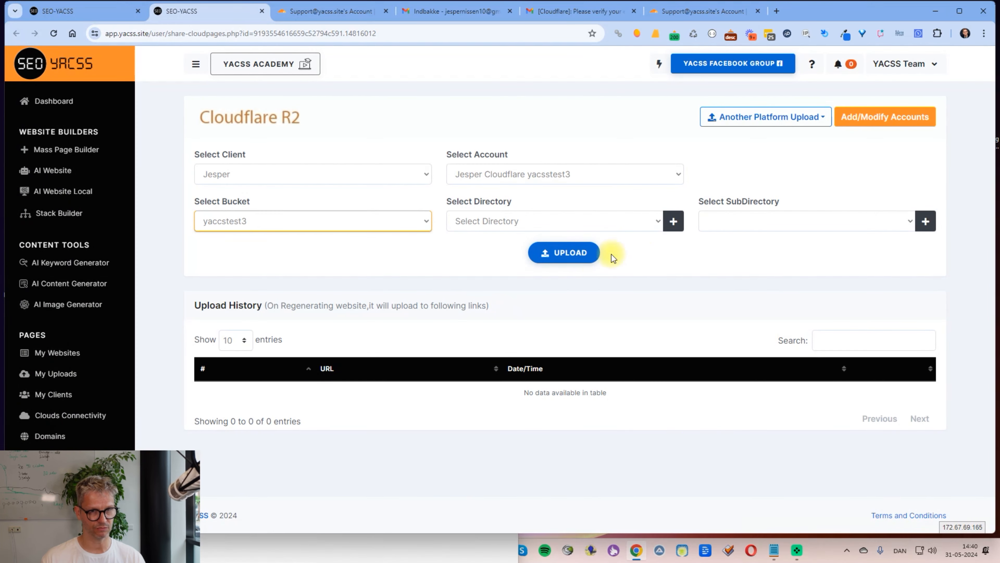
pyautogui.click(567, 260)
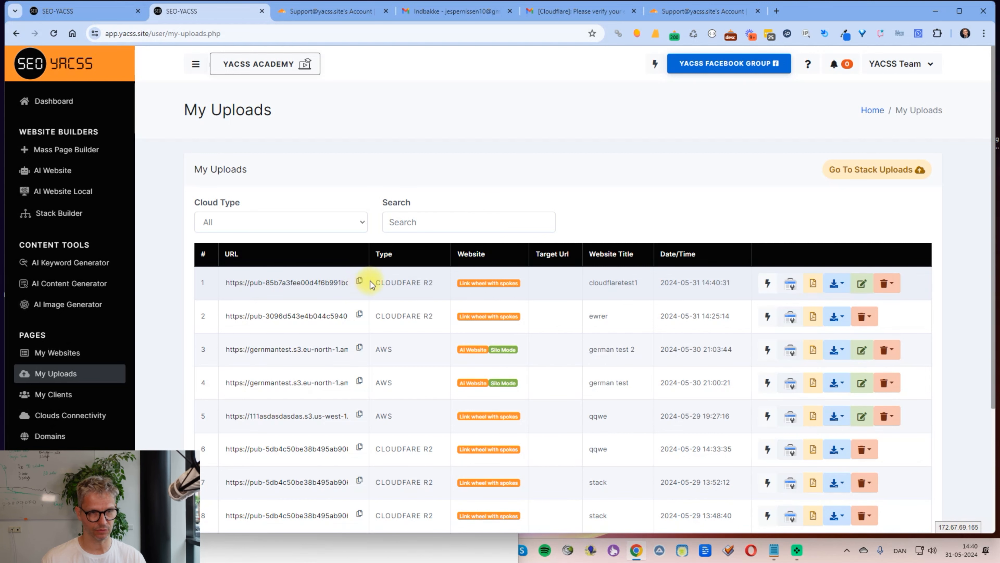
# Step: Load the copied r2.dev URL of the first upload in a new tab and inspect its full address
pyautogui.click(360, 283)
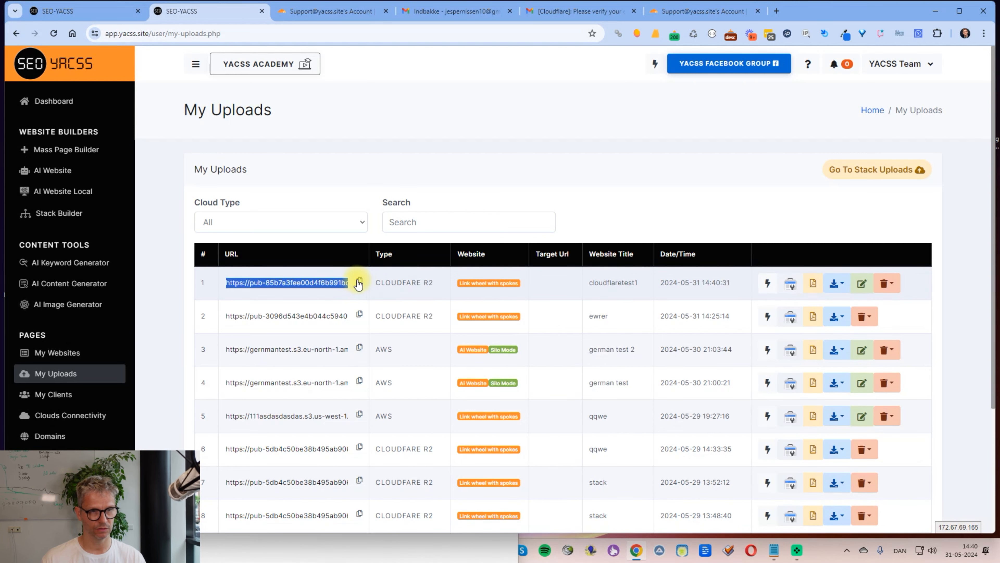
pyautogui.click(777, 11)
pyautogui.hotkey('ctrl', 'v')
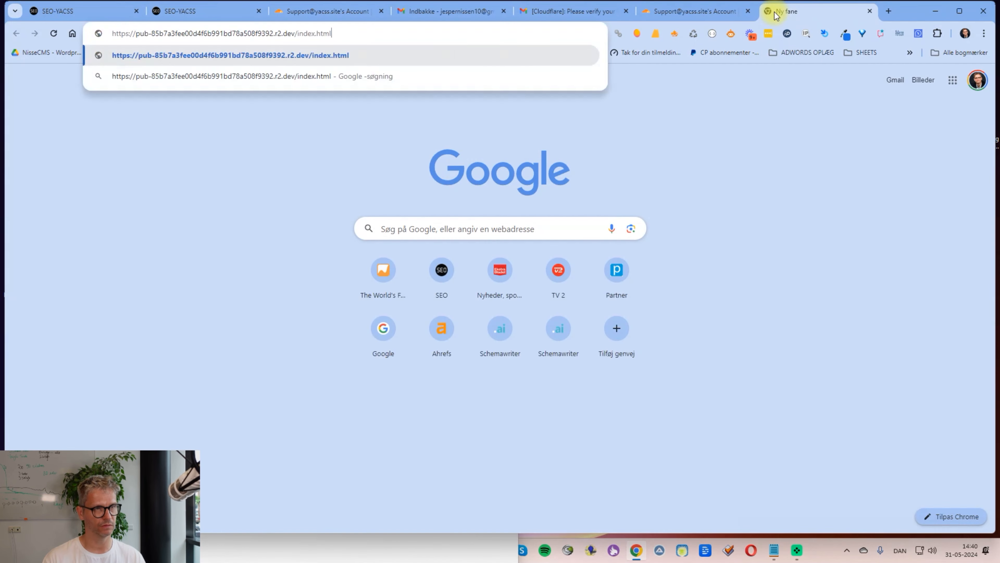
pyautogui.press('Return')
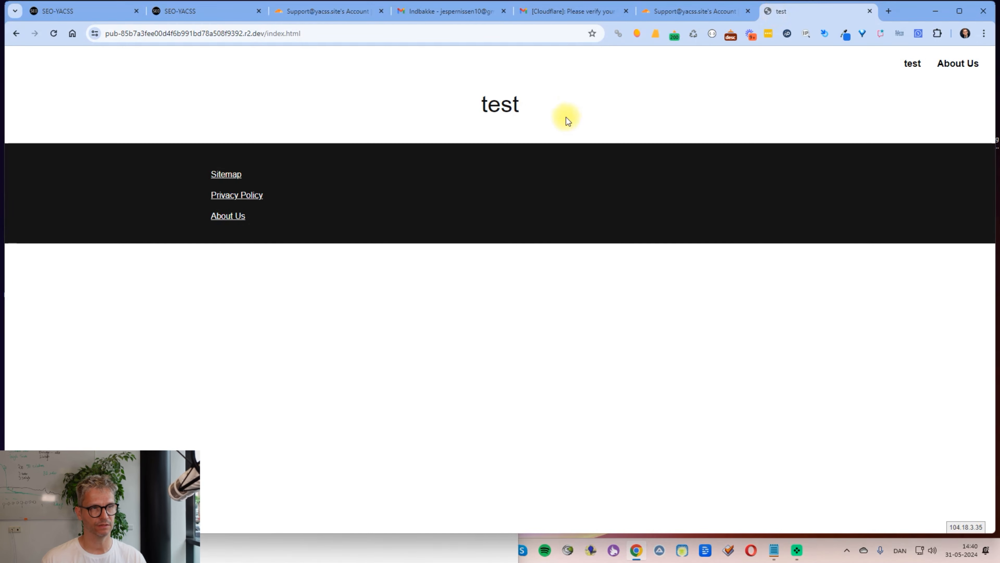
pyautogui.click(254, 35)
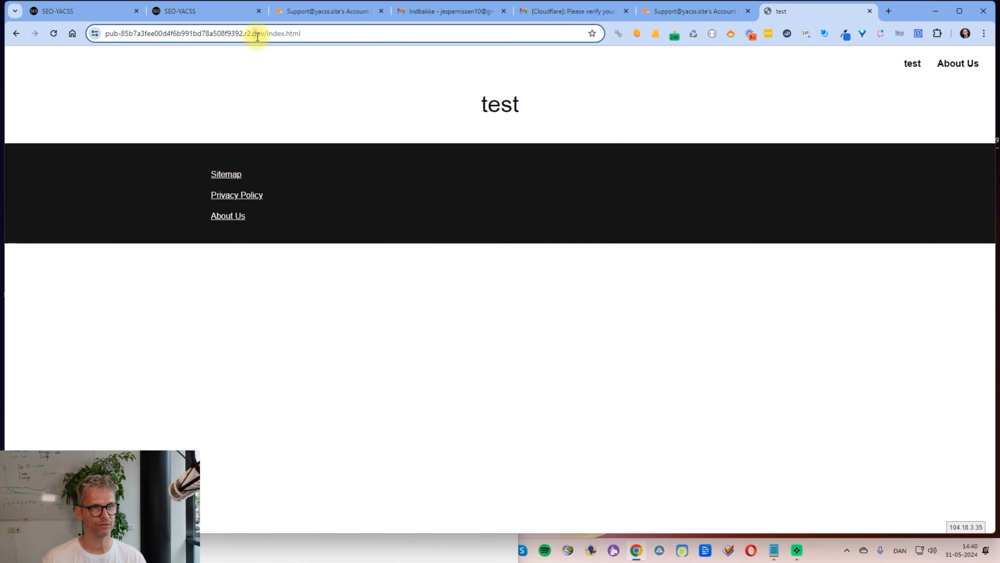
pyautogui.doubleClick(258, 35)
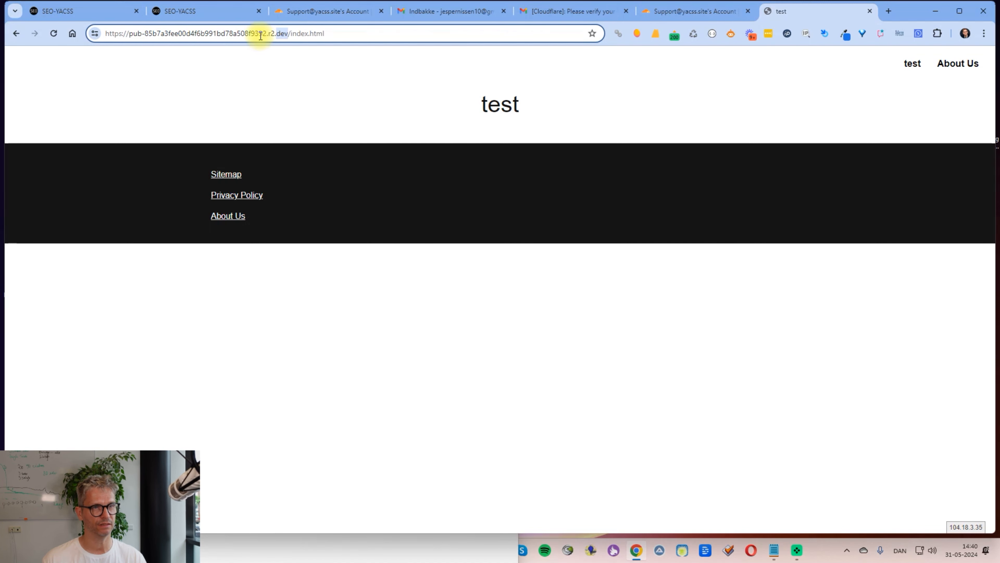
pyautogui.click(270, 35)
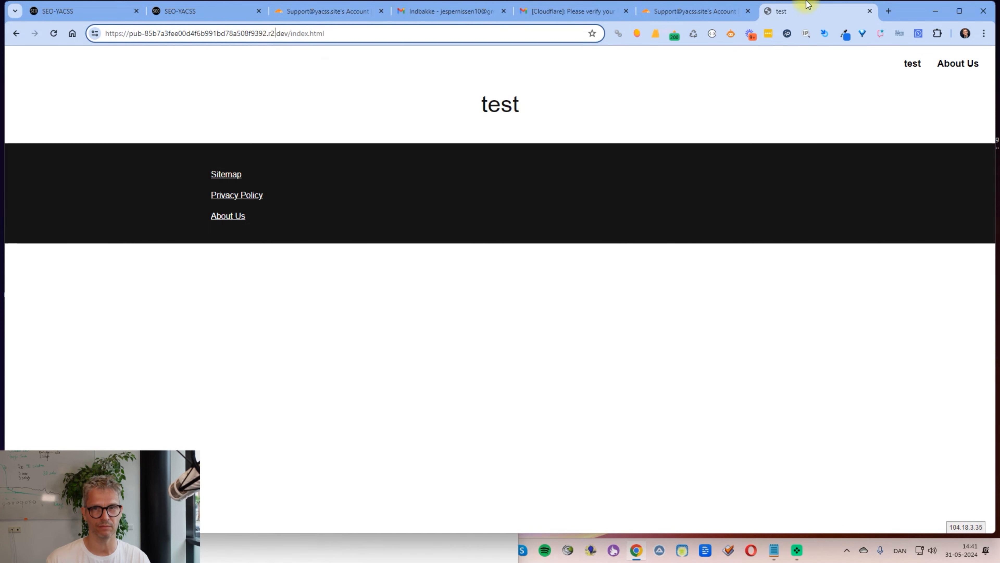
pyautogui.click(638, 34)
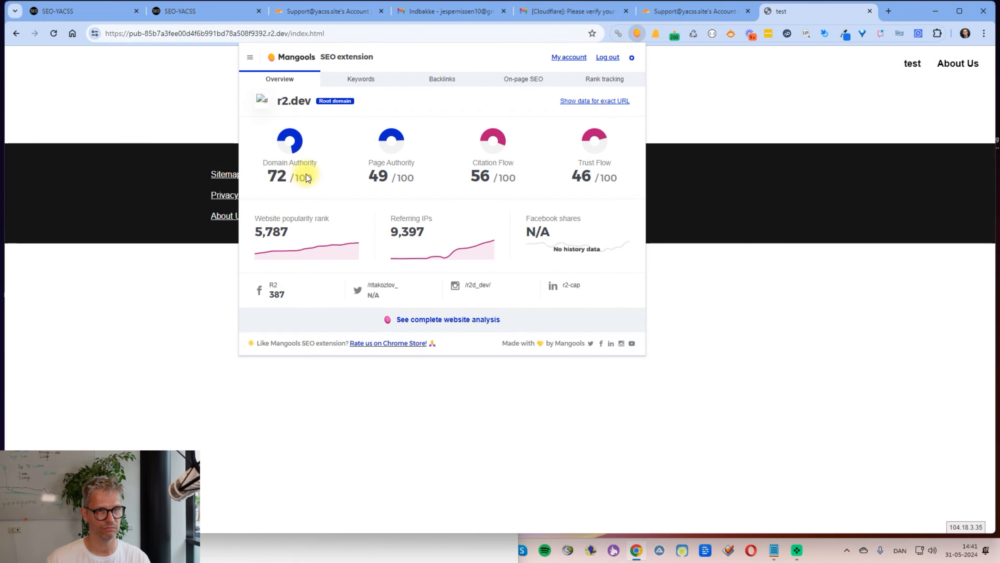
pyautogui.click(617, 103)
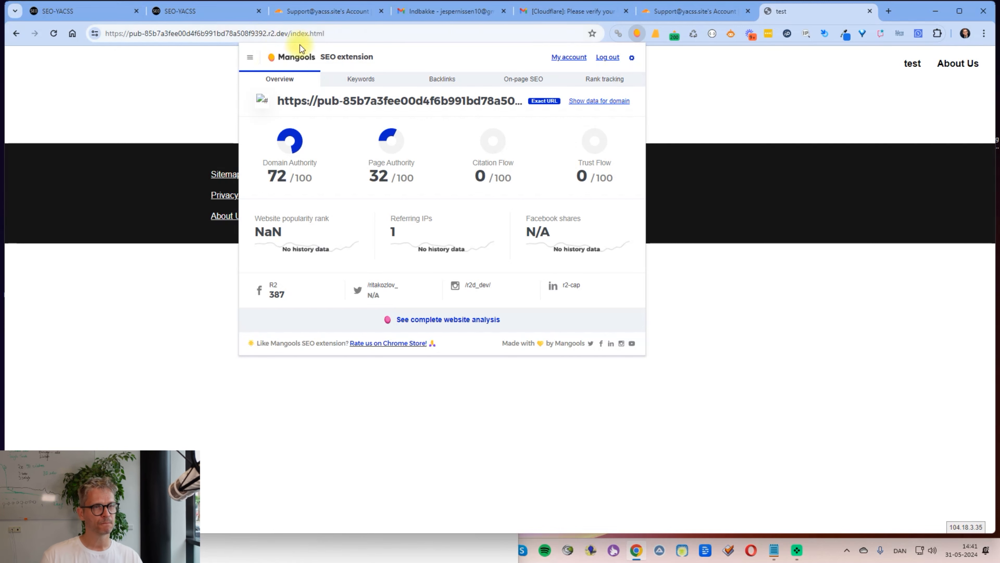
pyautogui.click(770, 70)
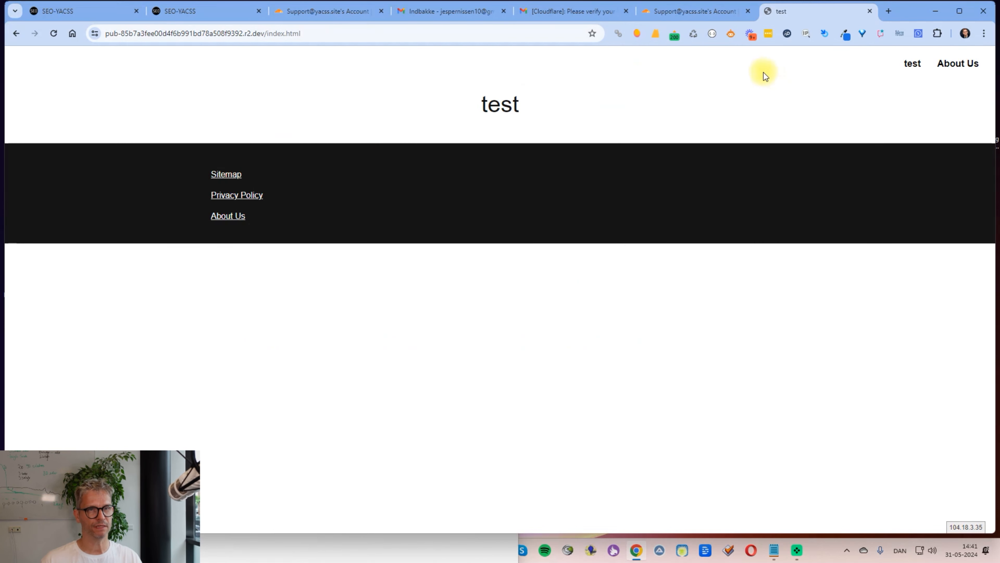
# Step: Create a new R2 bucket named yacsstest4 from the R2 overview
pyautogui.click(326, 11)
pyautogui.scroll(5, 248, 165)
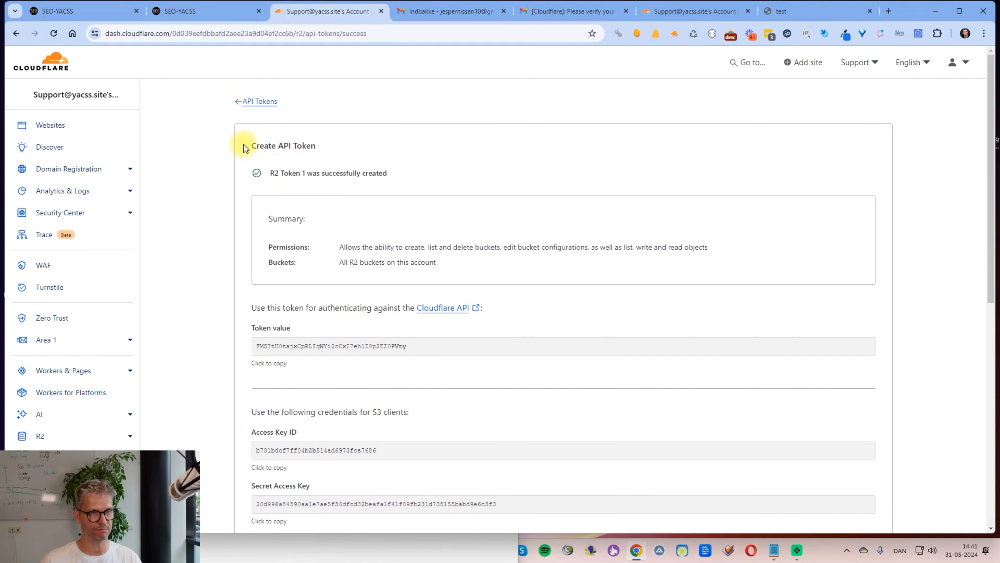
pyautogui.click(257, 102)
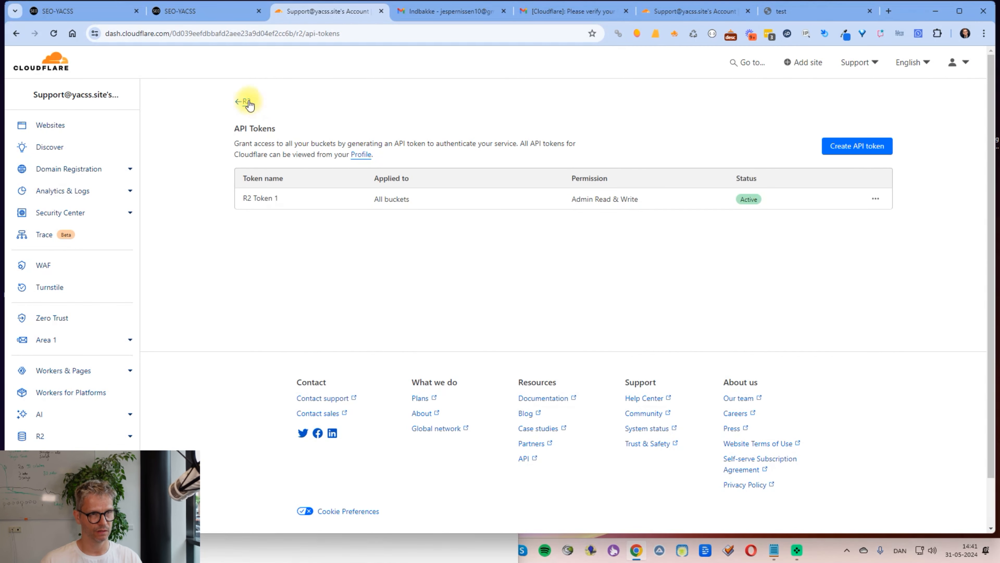
pyautogui.click(251, 102)
pyautogui.click(646, 141)
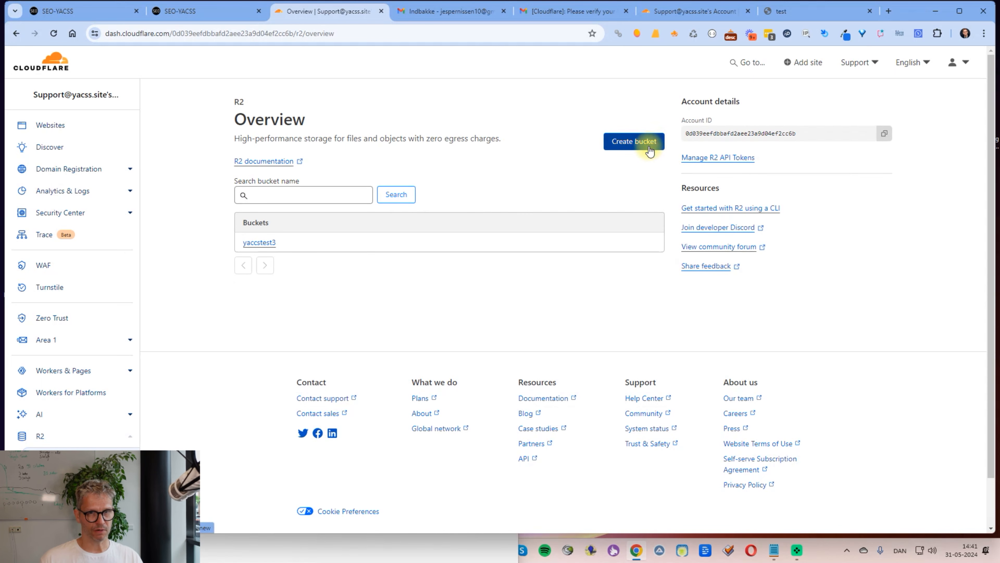
pyautogui.click(421, 211)
pyautogui.write('yacsstest4')
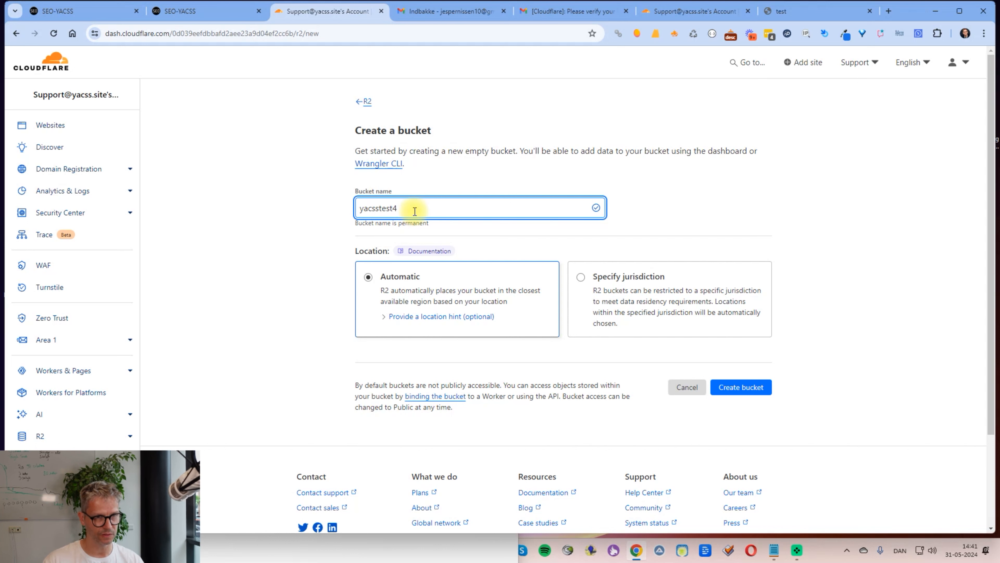
pyautogui.click(753, 384)
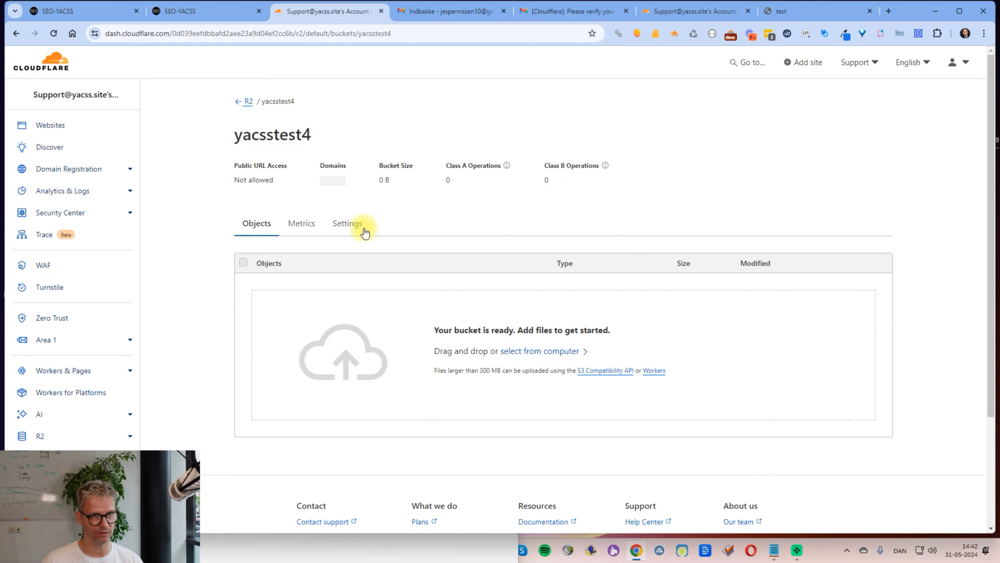
# Step: Allow public r2.dev subdomain access on the yacsstest4 bucket, confirming with 'allow'
pyautogui.click(352, 228)
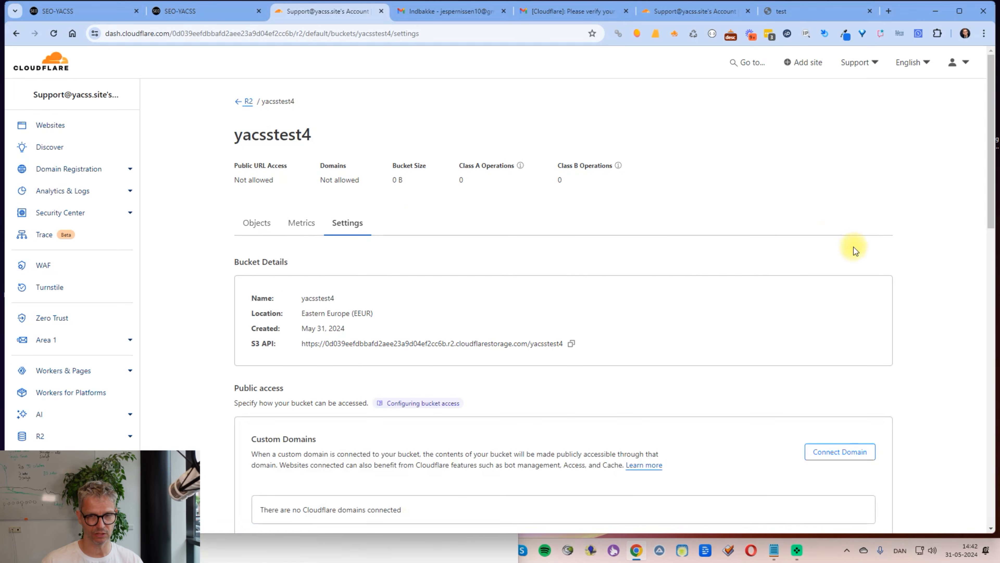
pyautogui.scroll(-8, 852, 244)
pyautogui.click(857, 199)
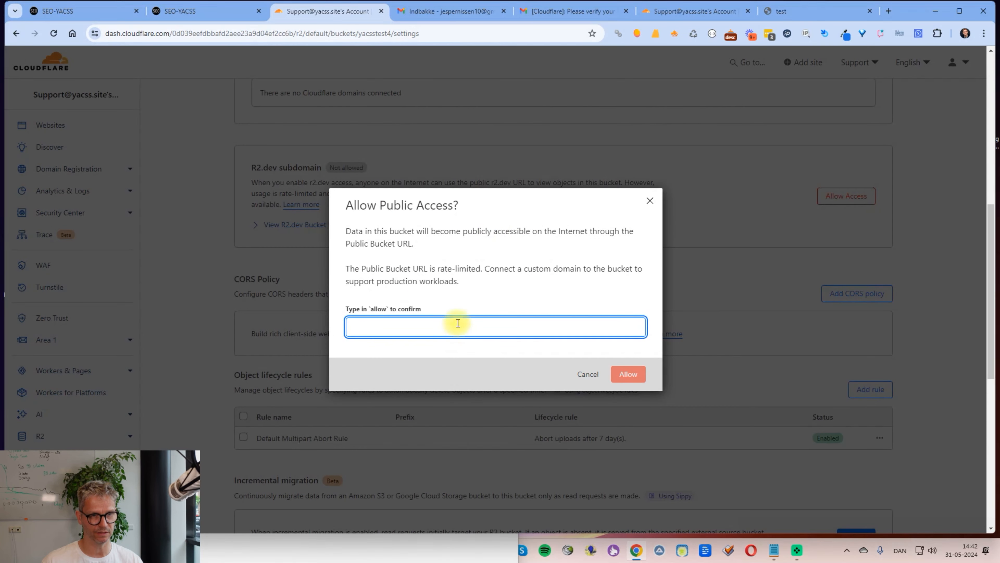
pyautogui.write('allow')
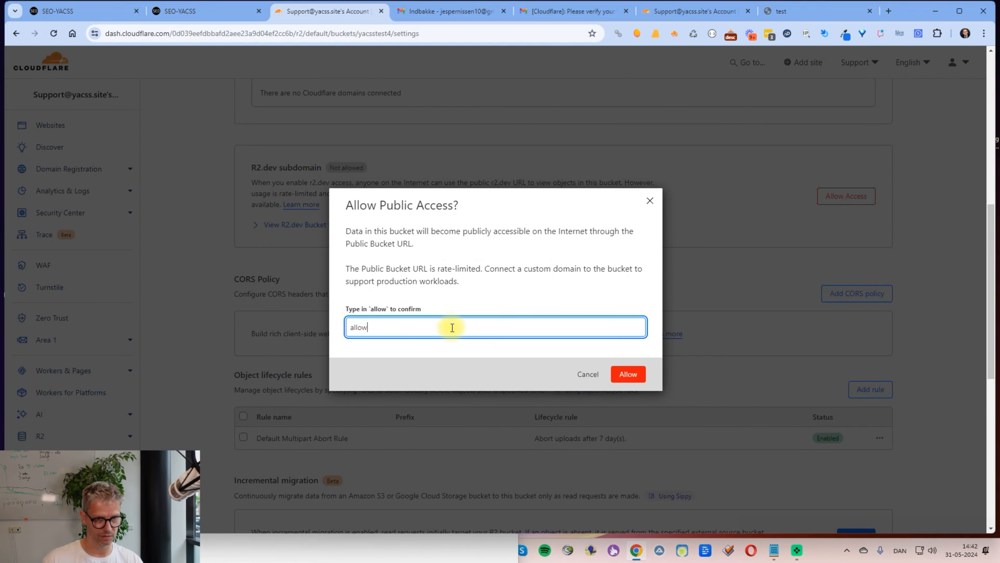
pyautogui.click(629, 378)
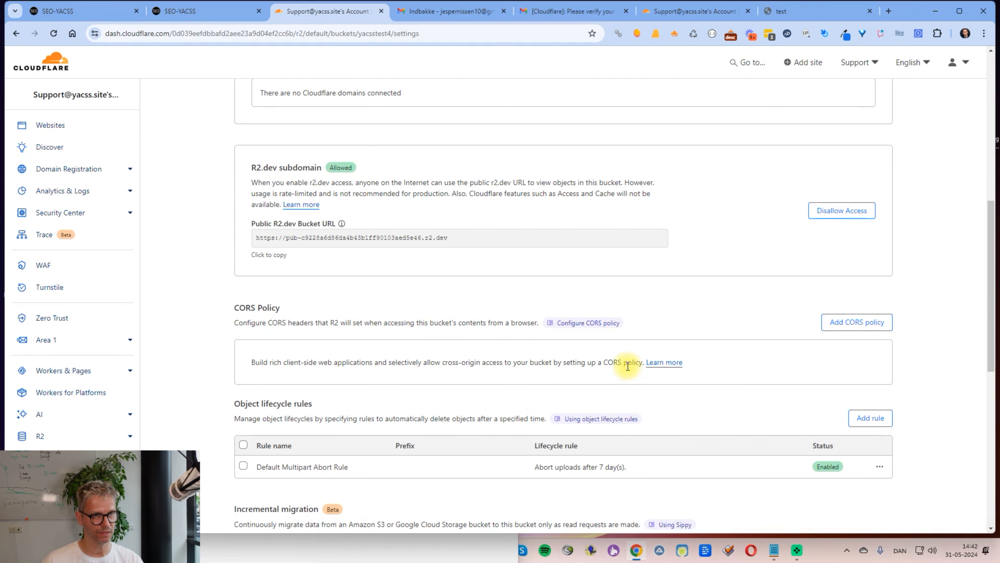
# Step: Paste the yacsstest4 public r2.dev URL under the secret key line in Notepad, then go back to SEO YACSS
pyautogui.click(270, 256)
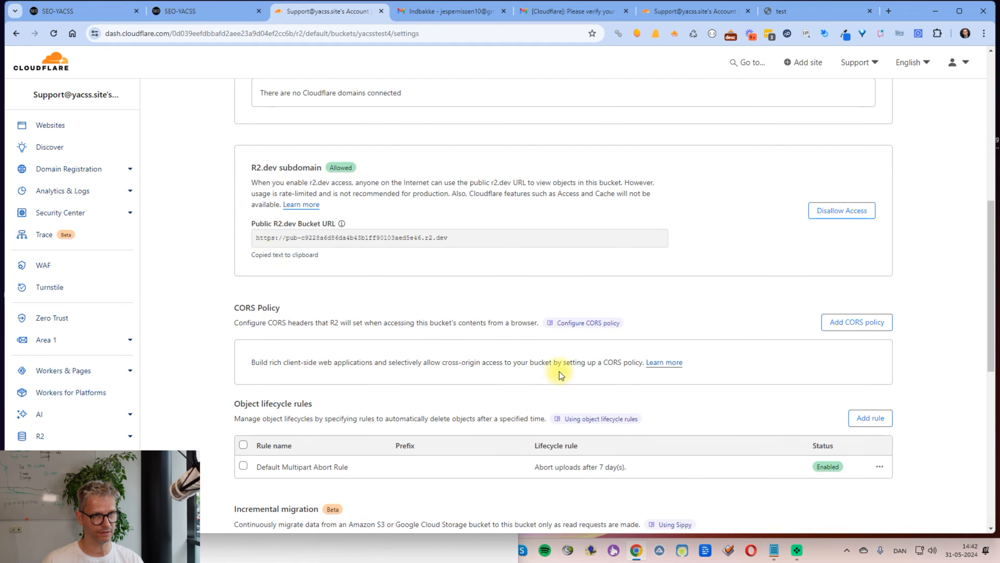
pyautogui.hotkey('alt', 'Tab')
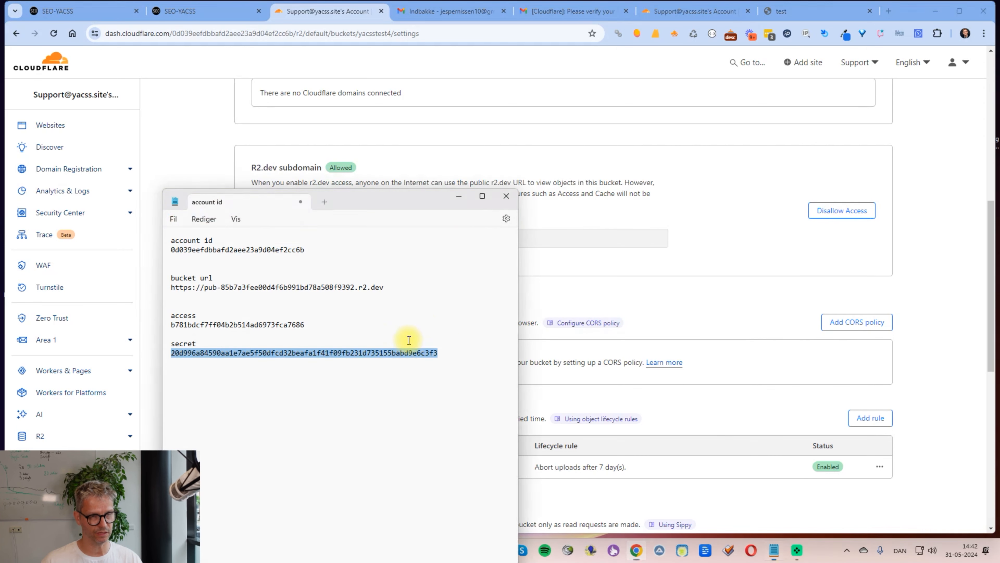
pyautogui.click(442, 371)
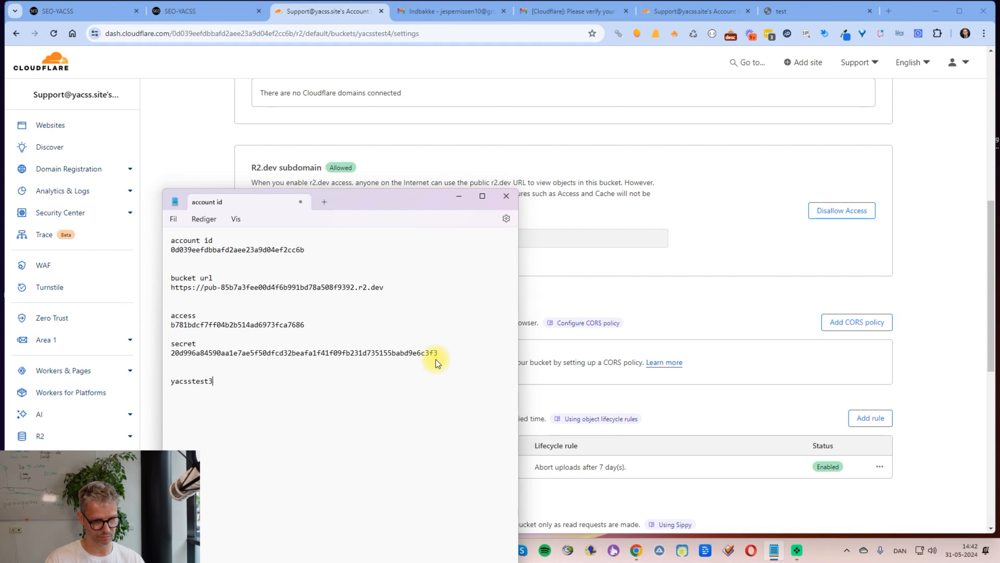
pyautogui.press('Return')
pyautogui.hotkey('ctrl', 'v')
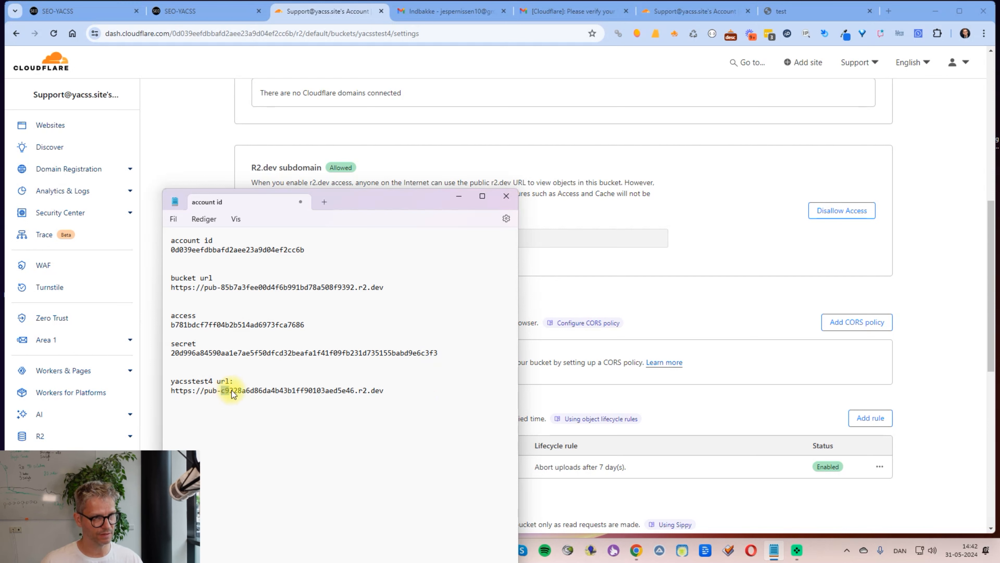
pyautogui.moveTo(223, 391); pyautogui.dragTo(350, 391)
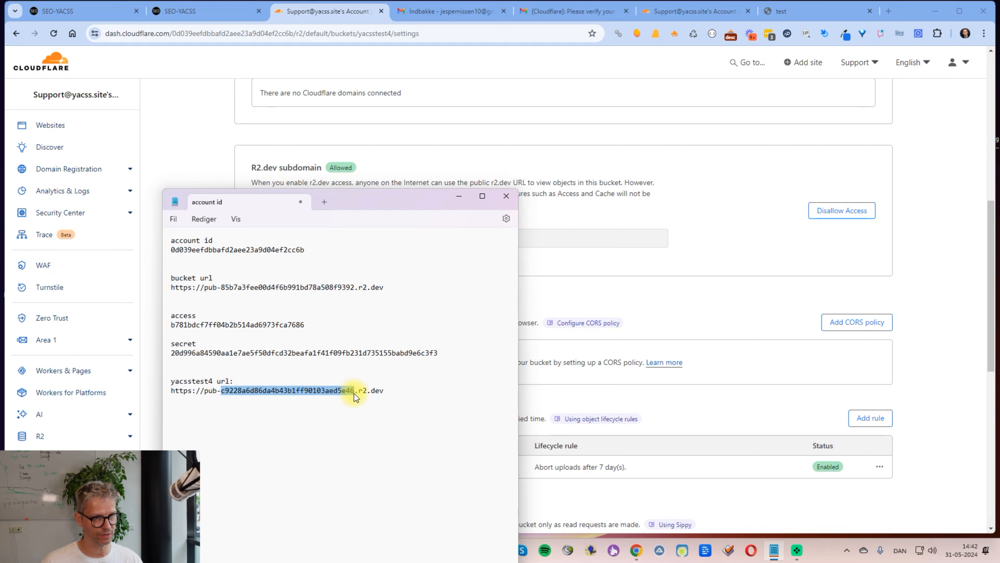
pyautogui.click(242, 392)
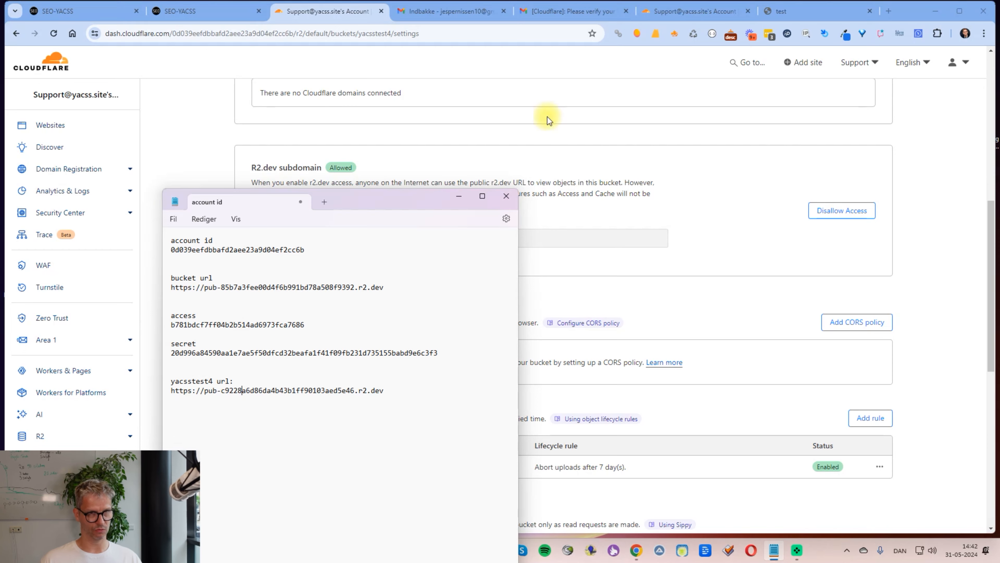
pyautogui.click(197, 11)
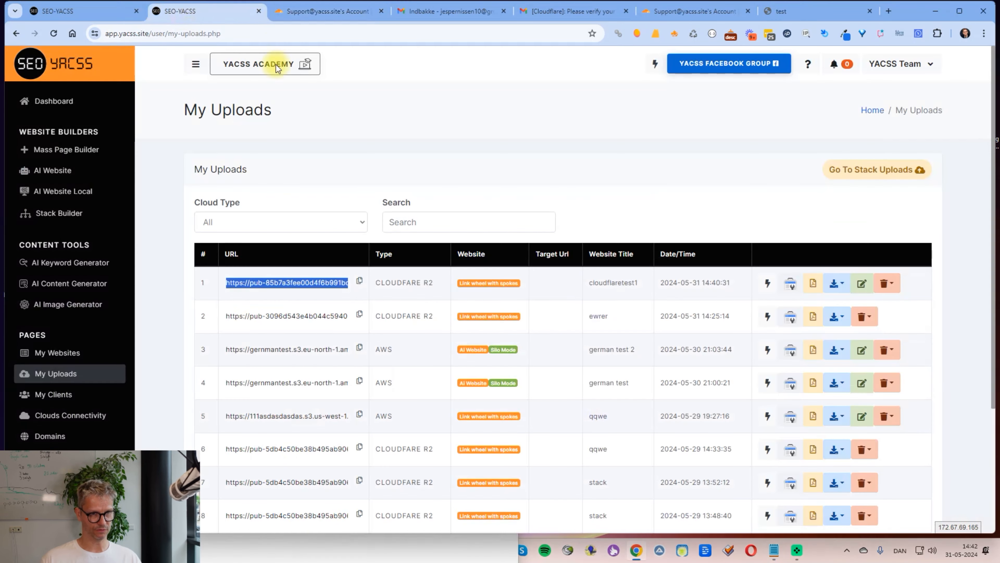
# Step: Start a new Cloudflare R2 account under Connectivity, choosing the existing client and entering the account name
pyautogui.click(73, 414)
pyautogui.scroll(-6, 677, 440)
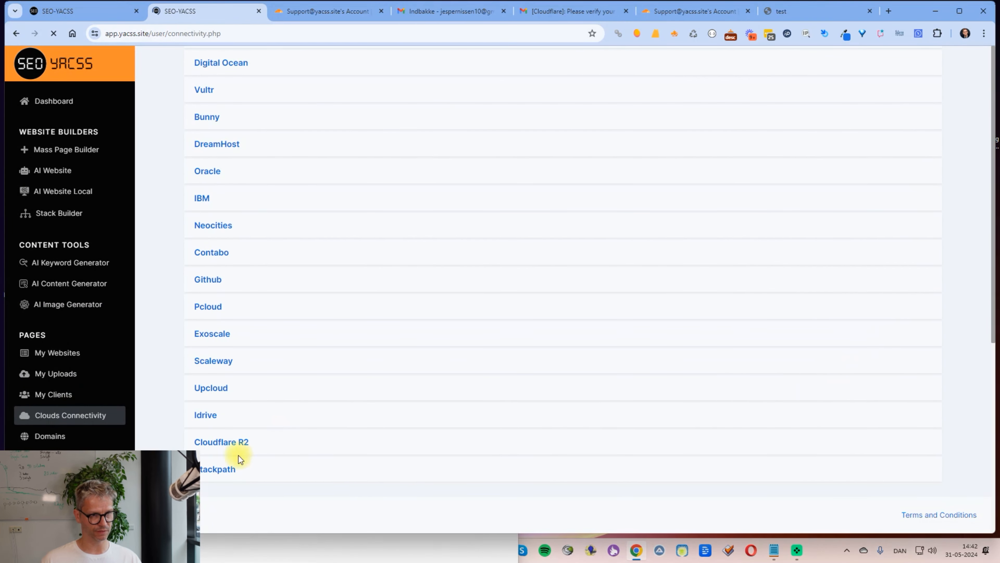
pyautogui.click(239, 443)
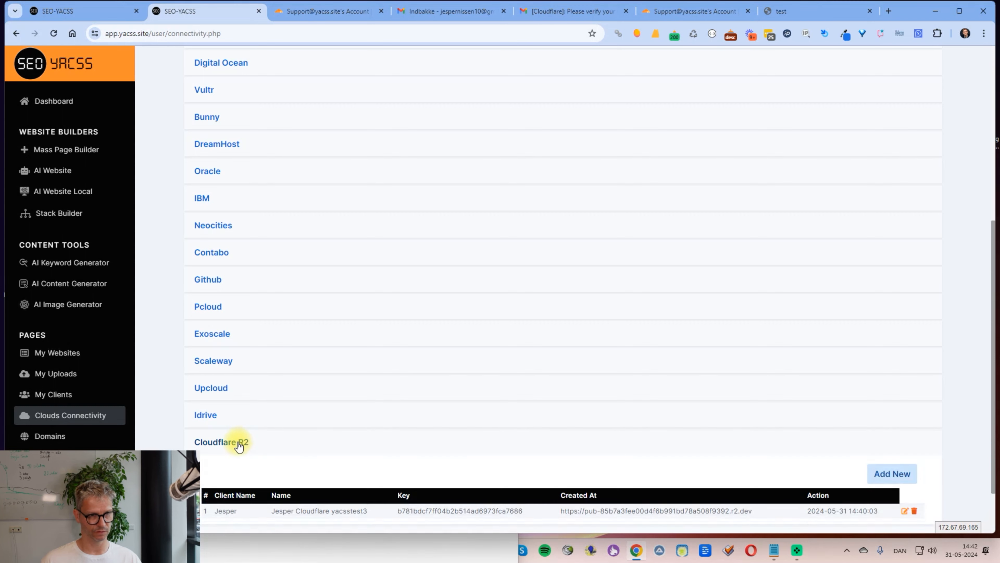
pyautogui.click(894, 474)
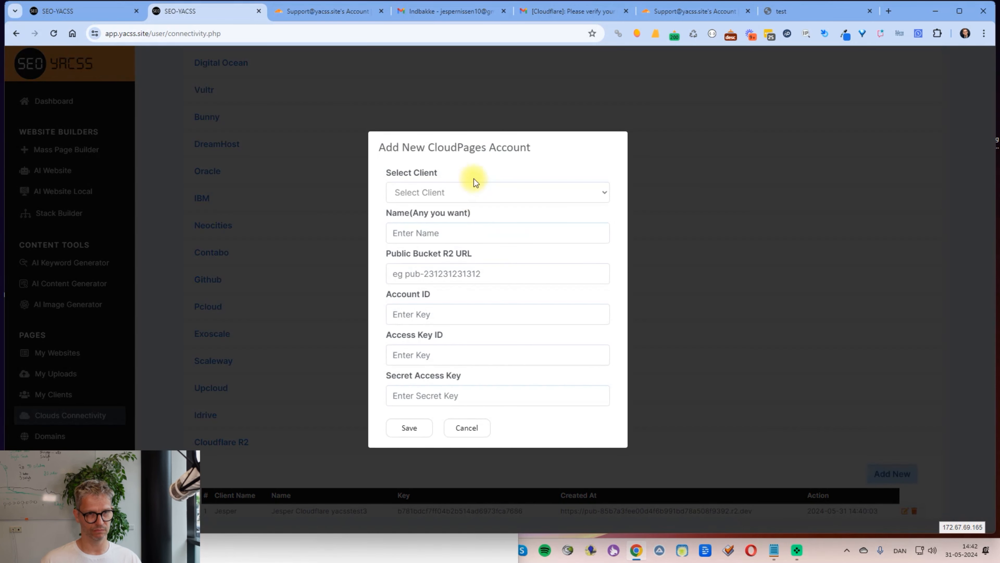
pyautogui.click(470, 192)
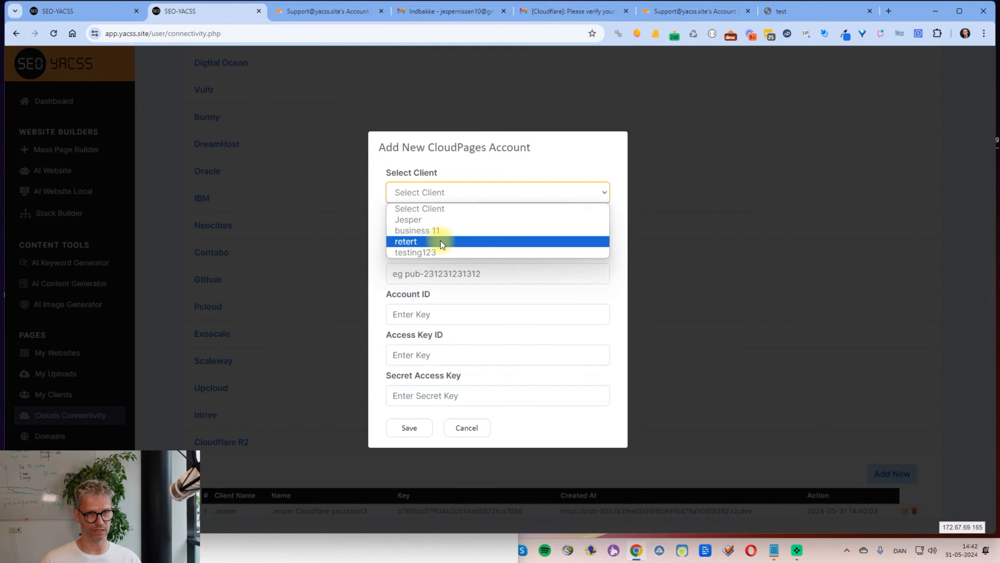
pyautogui.click(427, 219)
pyautogui.click(428, 232)
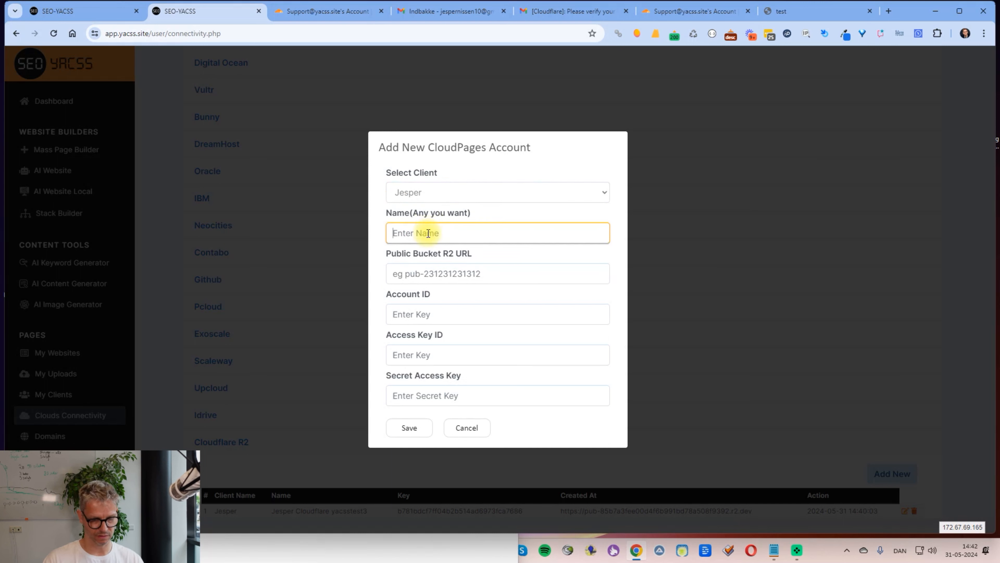
pyautogui.write('Jesper Cloudflare yacsstest4')
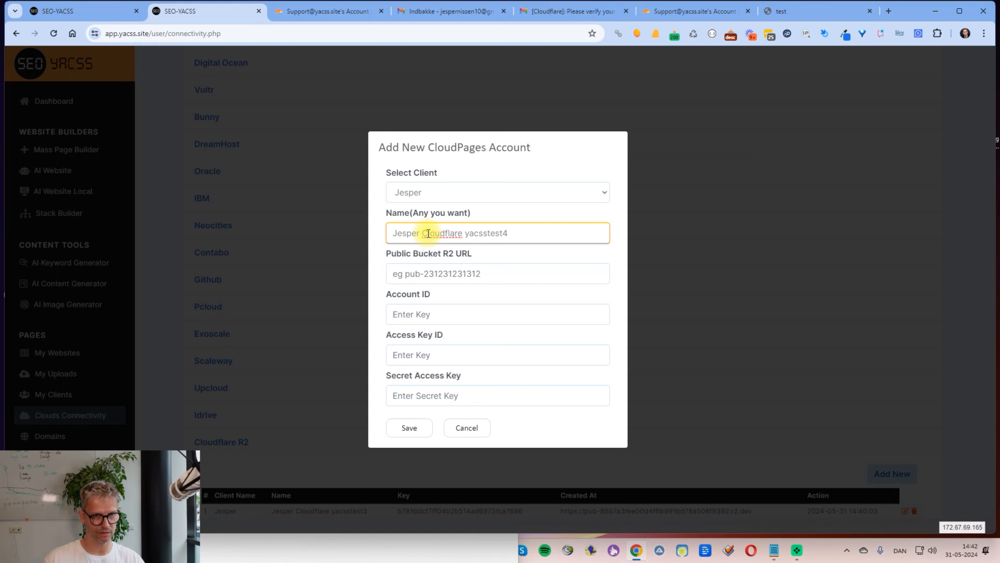
# Step: Fill in the yacsstest4 public bucket URL and the account ID copied from the notes
pyautogui.click(457, 276)
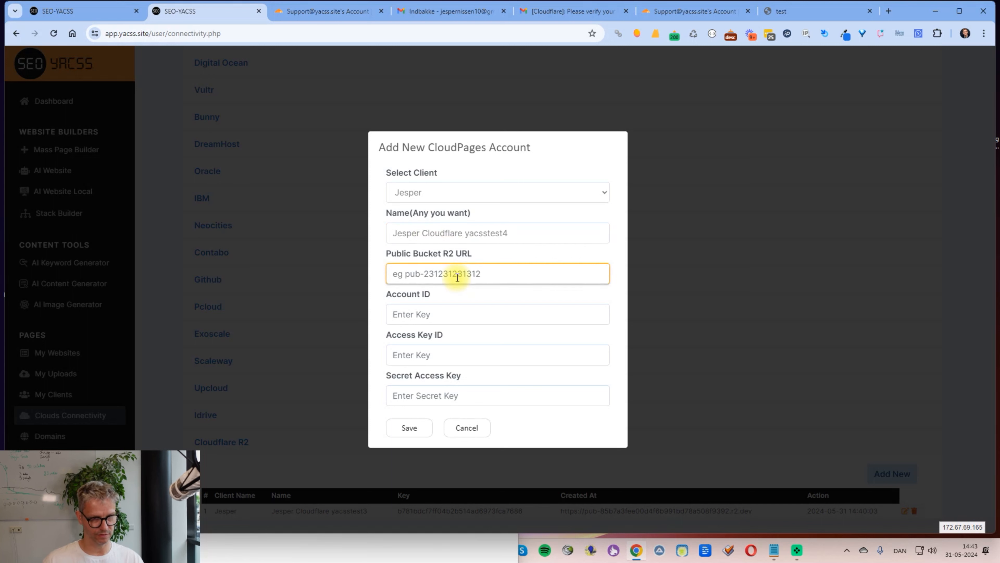
pyautogui.hotkey('ctrl', 'v')
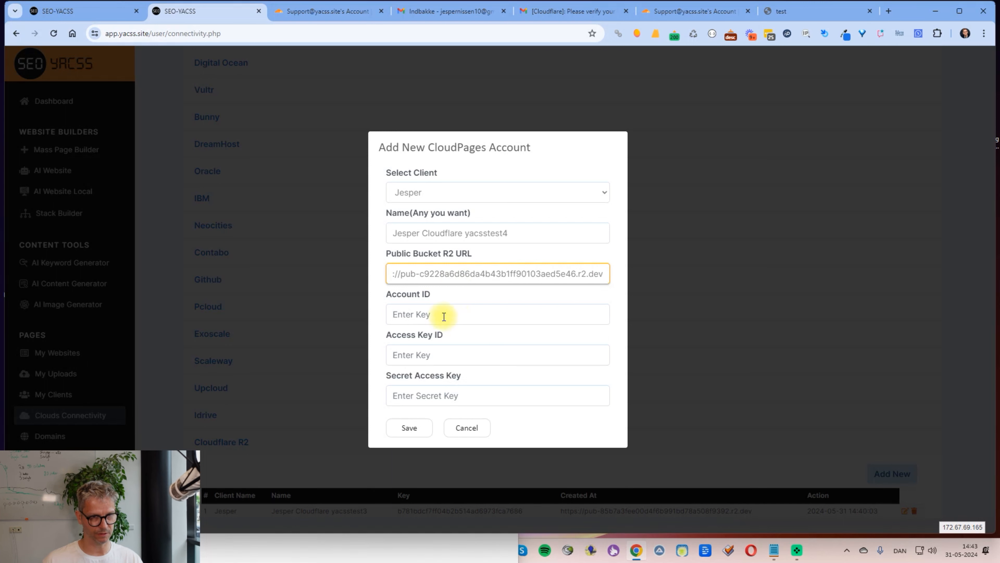
pyautogui.hotkey('alt', 'Tab')
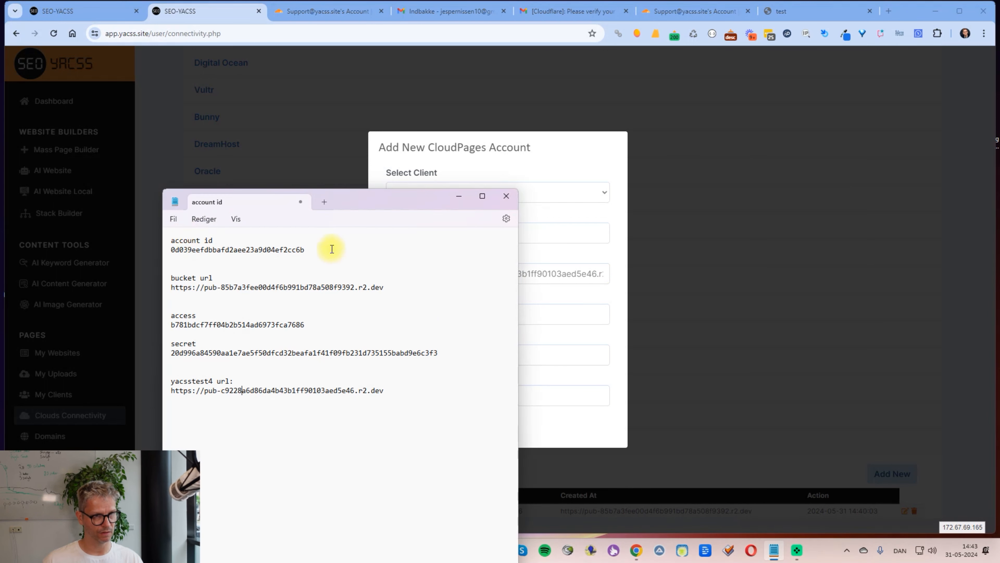
pyautogui.moveTo(331, 248); pyautogui.dragTo(170, 253)
pyautogui.click(609, 331)
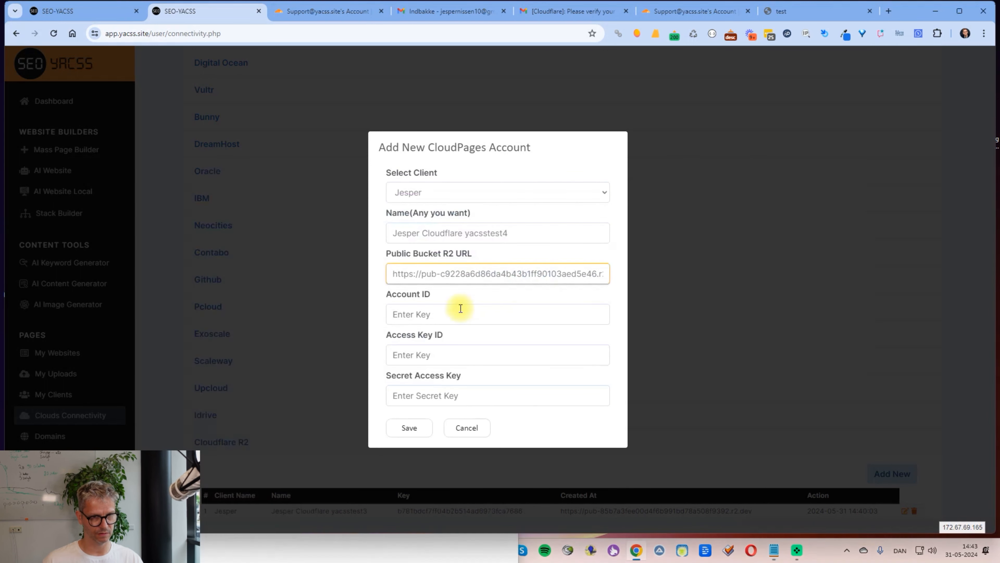
pyautogui.click(444, 314)
pyautogui.hotkey('ctrl', 'v')
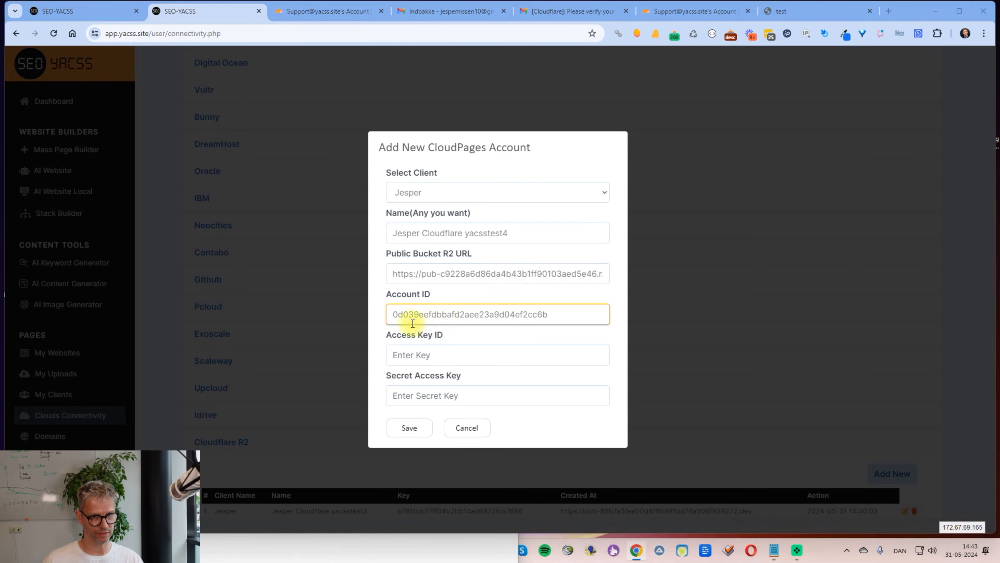
# Step: Copy the access key and secret key from the notes into the form and save the account
pyautogui.press('super+Tab')
pyautogui.click(650, 162)
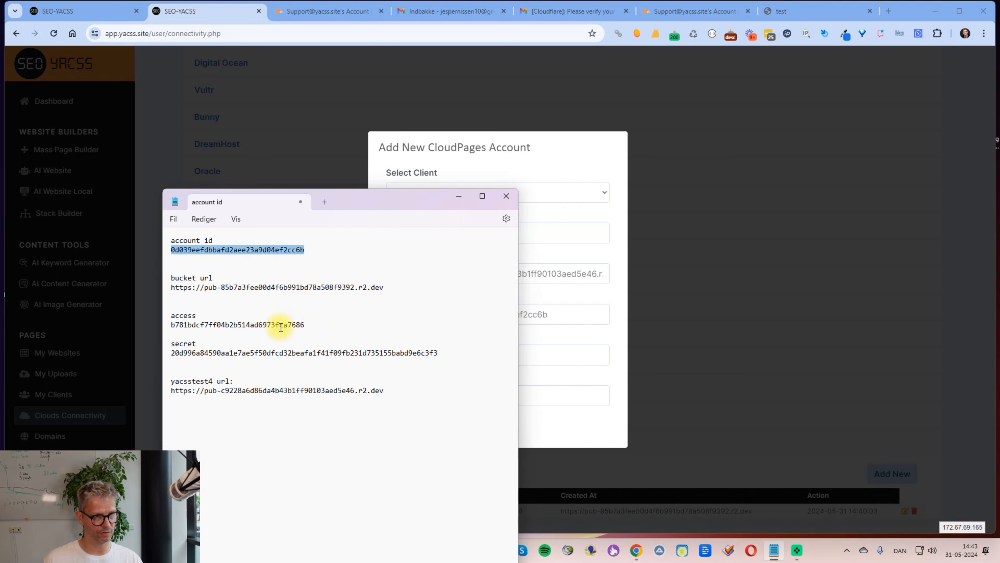
pyautogui.moveTo(302, 324); pyautogui.dragTo(148, 329)
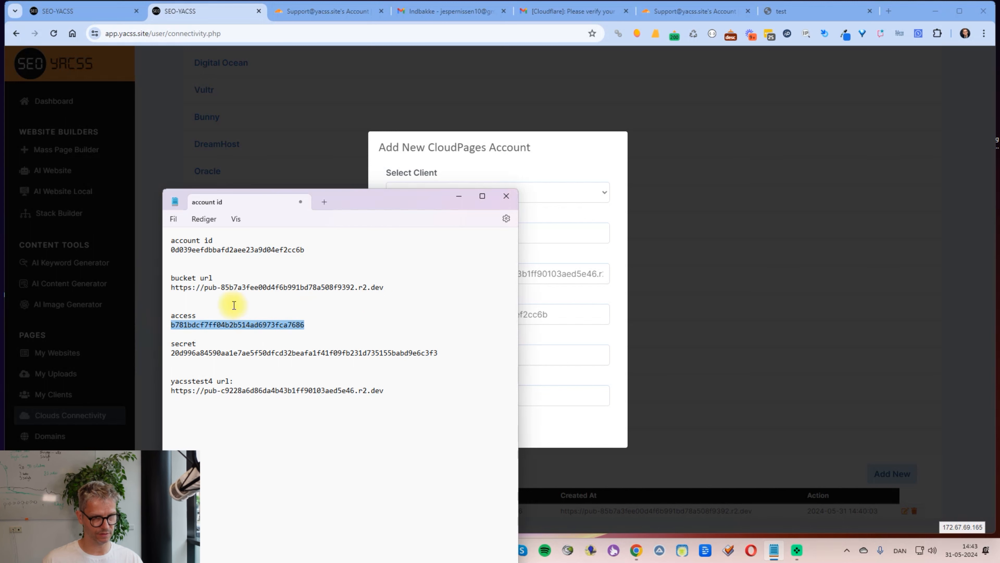
pyautogui.click(511, 363)
pyautogui.hotkey('ctrl', 'v')
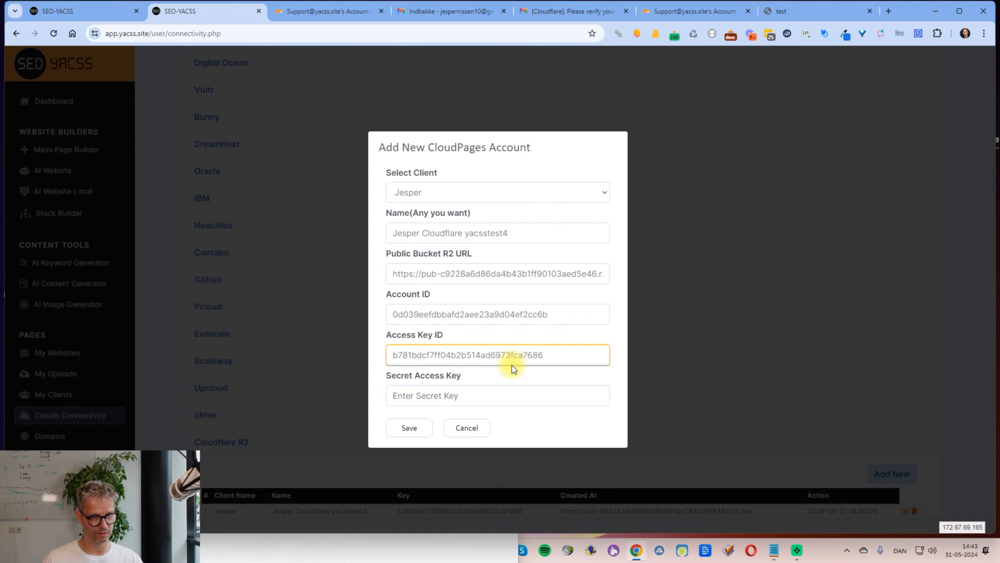
pyautogui.hotkey('alt', 'Tab')
pyautogui.moveTo(454, 354); pyautogui.dragTo(163, 354)
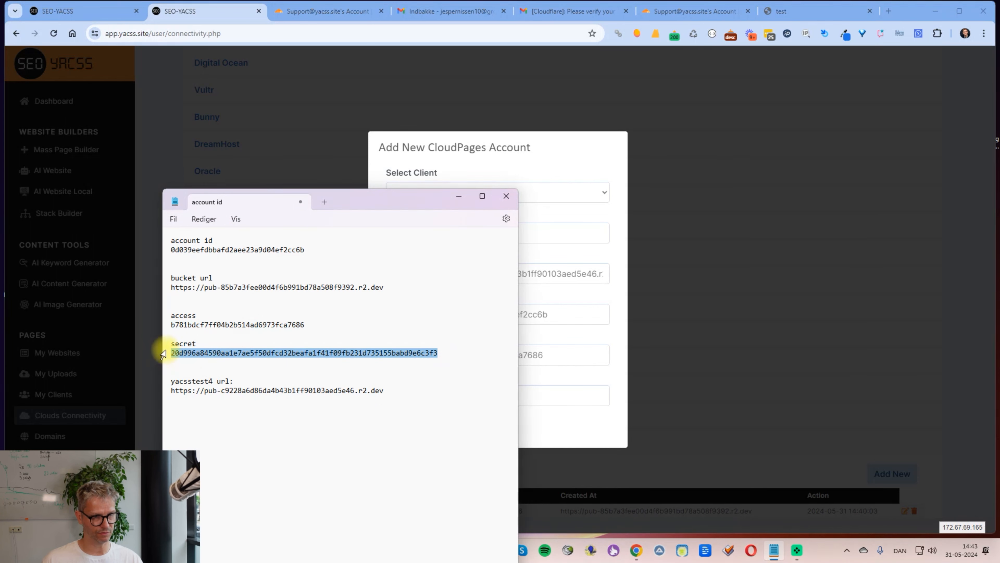
pyautogui.hotkey('ctrl', 'c')
pyautogui.click(581, 362)
pyautogui.click(476, 401)
pyautogui.hotkey('ctrl', 'v')
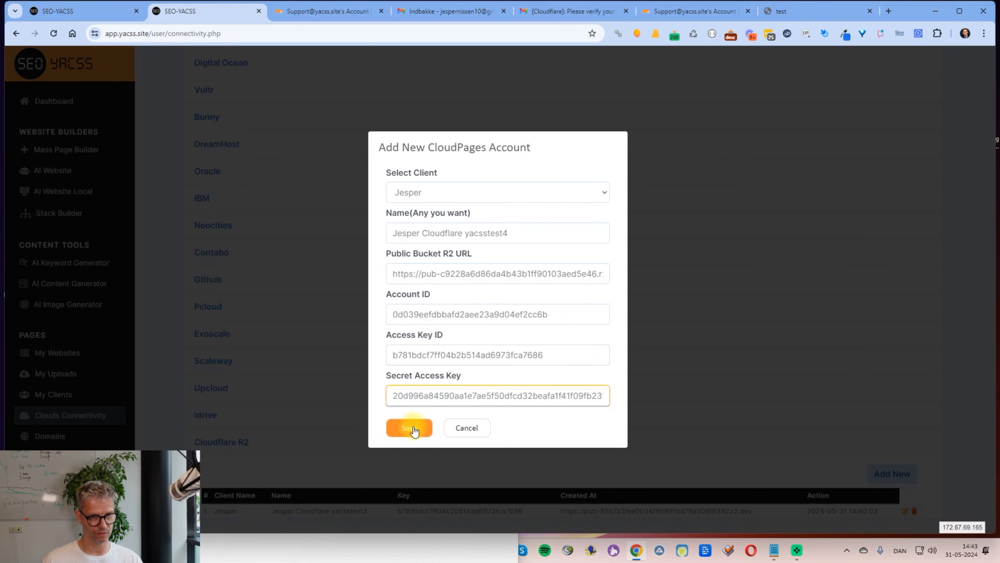
pyautogui.click(413, 429)
# Step: Upload cloudflaretest1 from My Websites to Cloudflare R2, picking the yacsstest4 account and yacsstest4 bucket
pyautogui.scroll(-2, 438, 400)
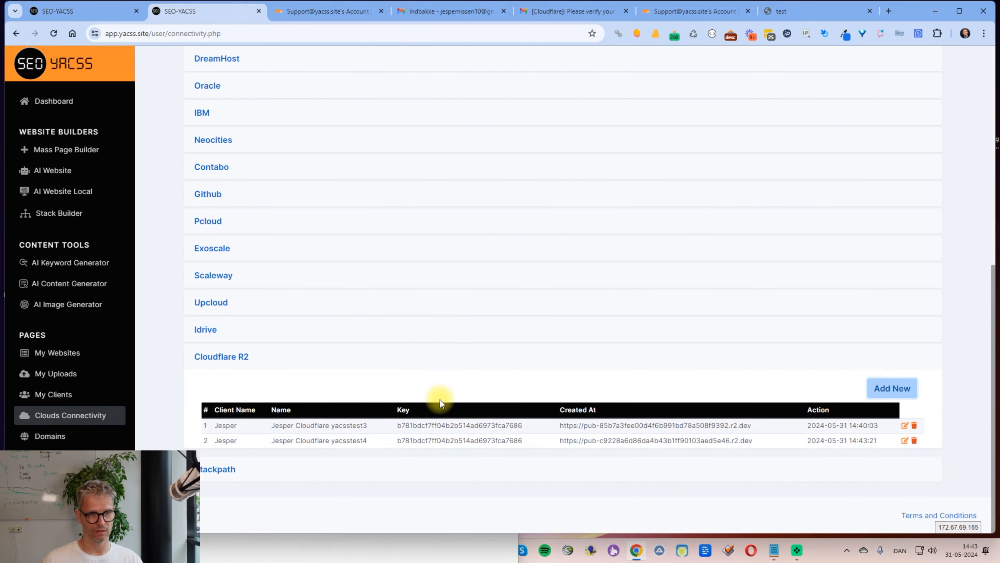
pyautogui.moveTo(350, 425)
pyautogui.mouseDown()
pyautogui.moveTo(368, 420)
pyautogui.moveTo(356, 440)
pyautogui.mouseUp()
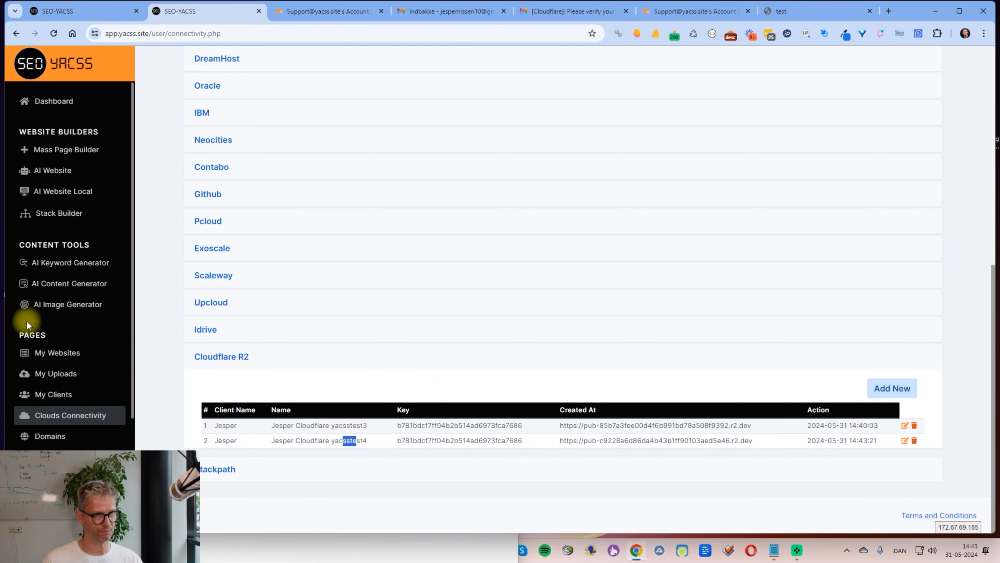
pyautogui.click(61, 353)
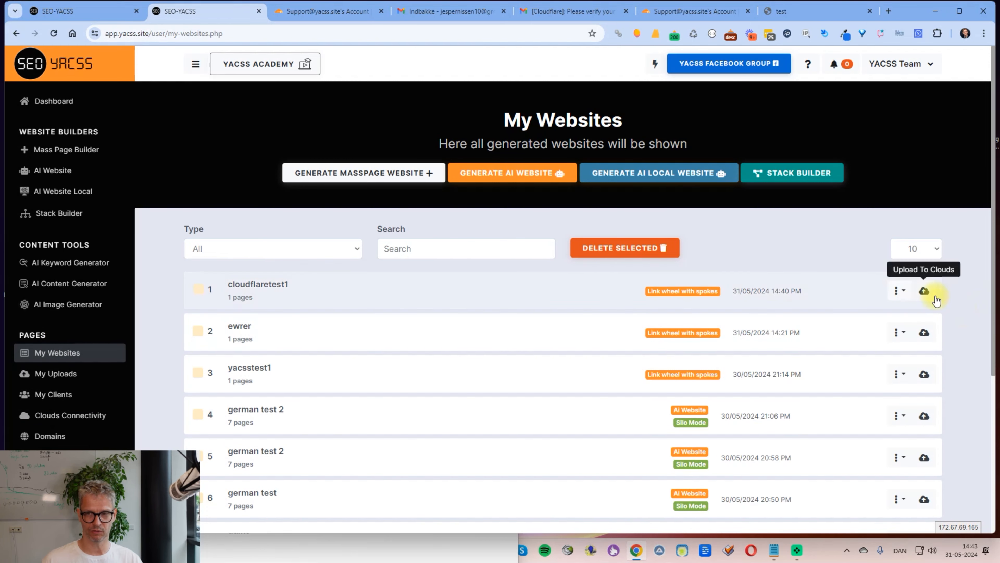
pyautogui.click(923, 299)
pyautogui.scroll(-5, 536, 440)
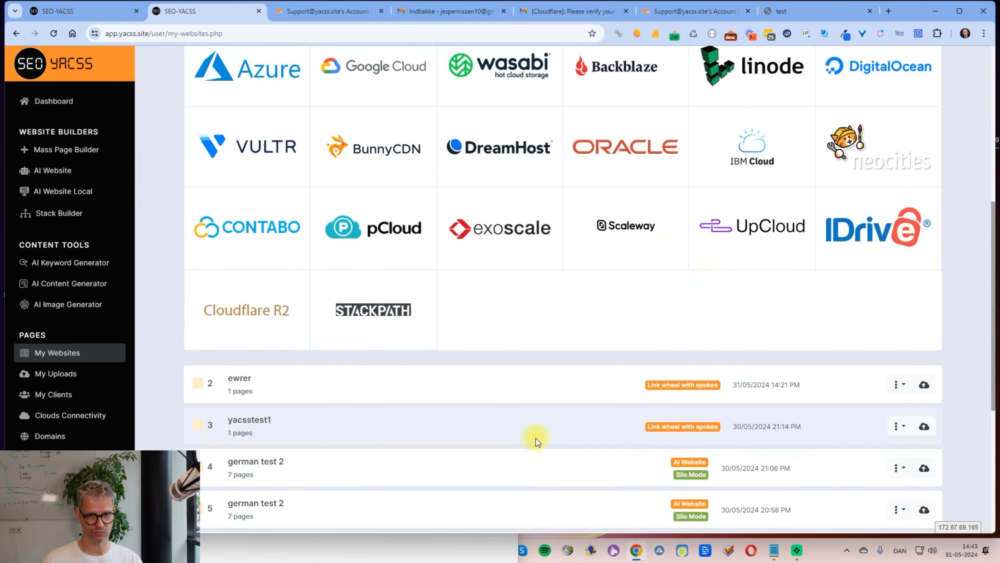
pyautogui.click(271, 305)
pyautogui.click(537, 179)
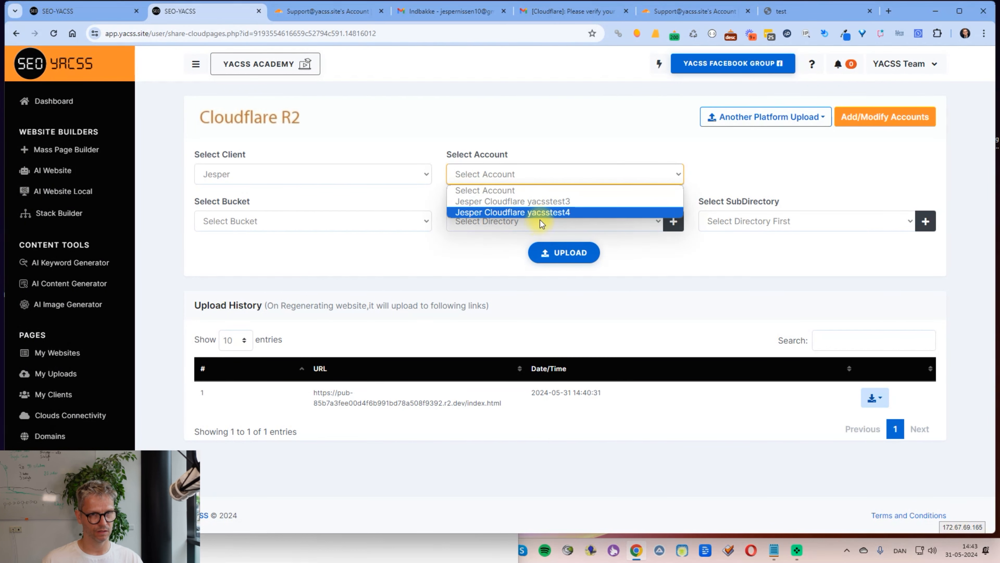
pyautogui.click(546, 213)
pyautogui.click(367, 219)
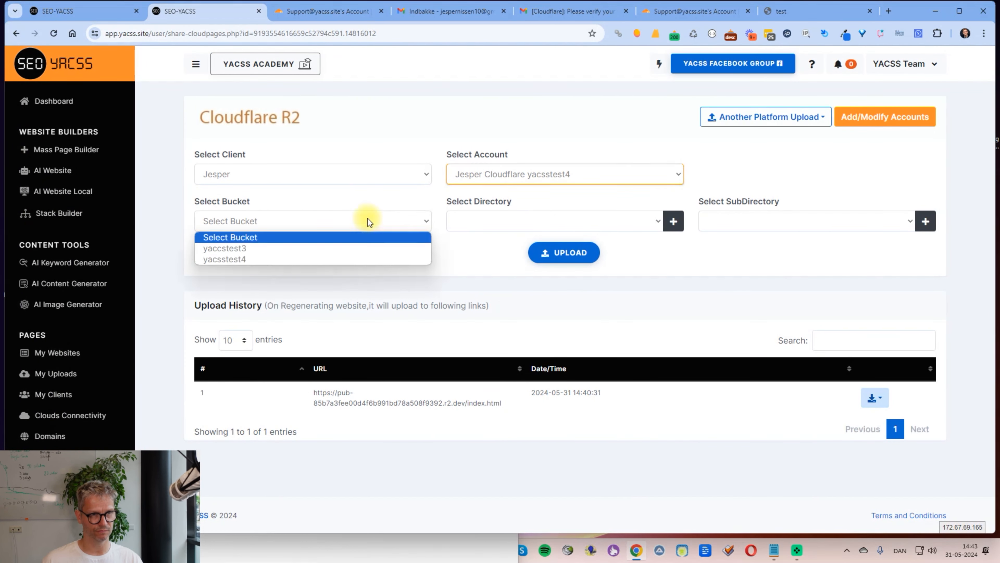
pyautogui.click(229, 261)
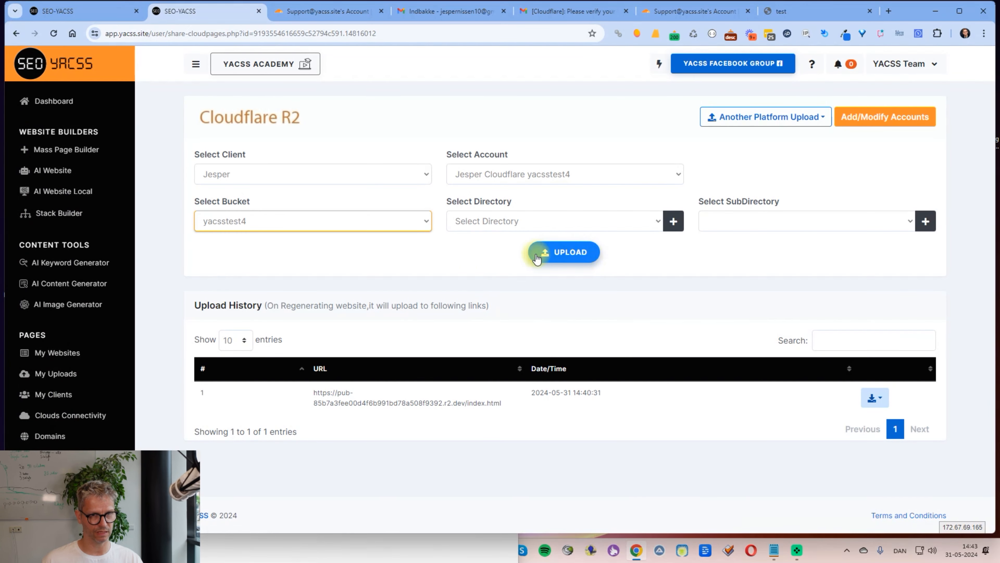
pyautogui.click(537, 259)
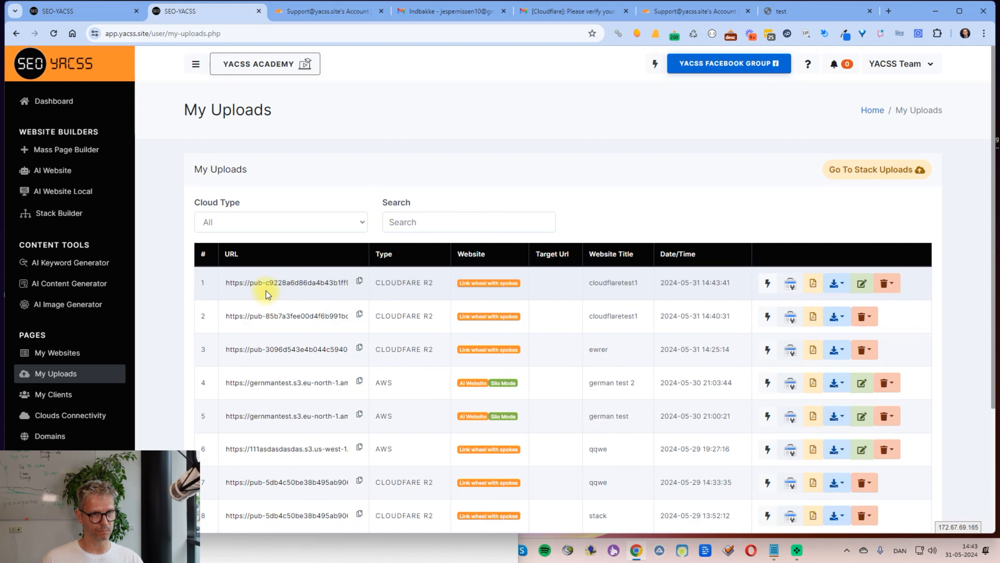
# Step: Copy the newest upload's r2.dev URL from My Uploads and load it in a new tab
pyautogui.moveTo(249, 285); pyautogui.dragTo(327, 277)
pyautogui.click(325, 282)
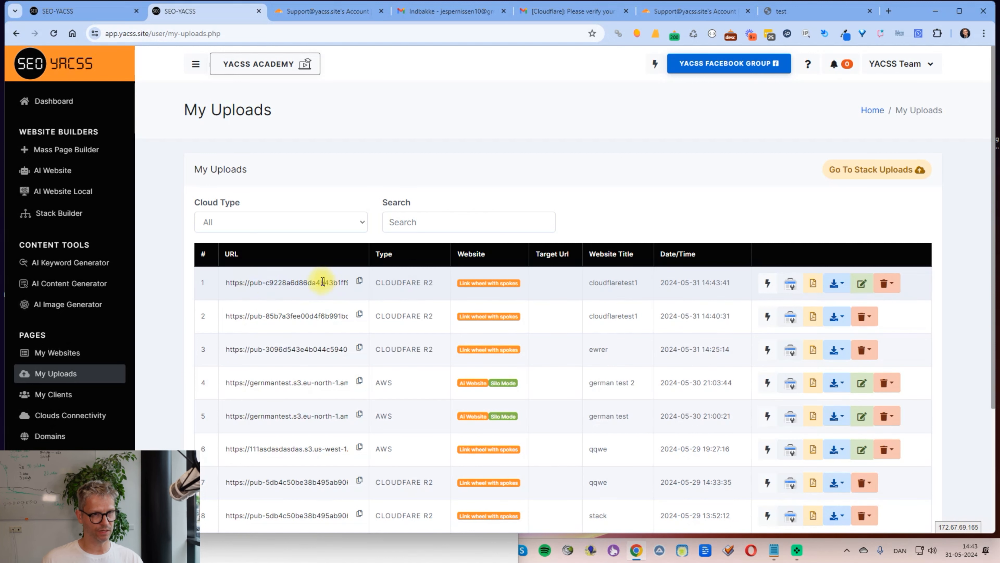
pyautogui.moveTo(268, 318); pyautogui.dragTo(338, 315)
pyautogui.click(359, 281)
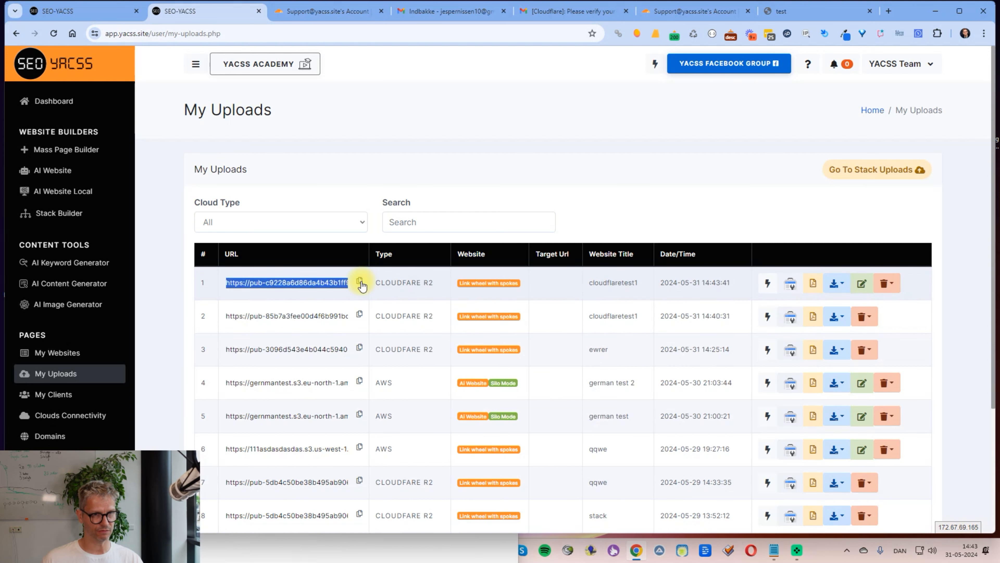
pyautogui.click(887, 11)
pyautogui.hotkey('ctrl', 'v')
pyautogui.press('Return')
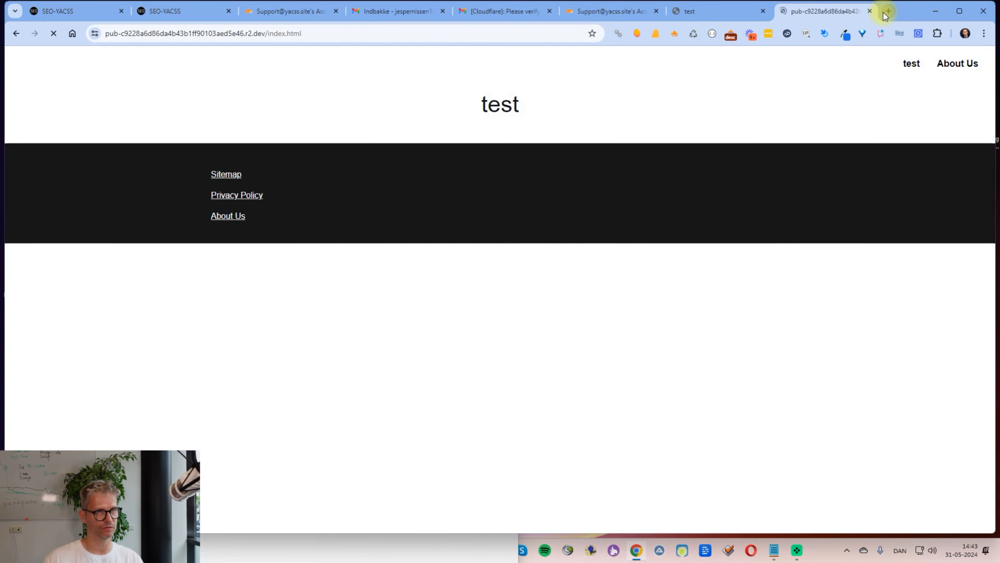
# Step: Check the page's exact-URL metrics in Mangools, compare both test sites, then return to Cloudflare
pyautogui.click(638, 33)
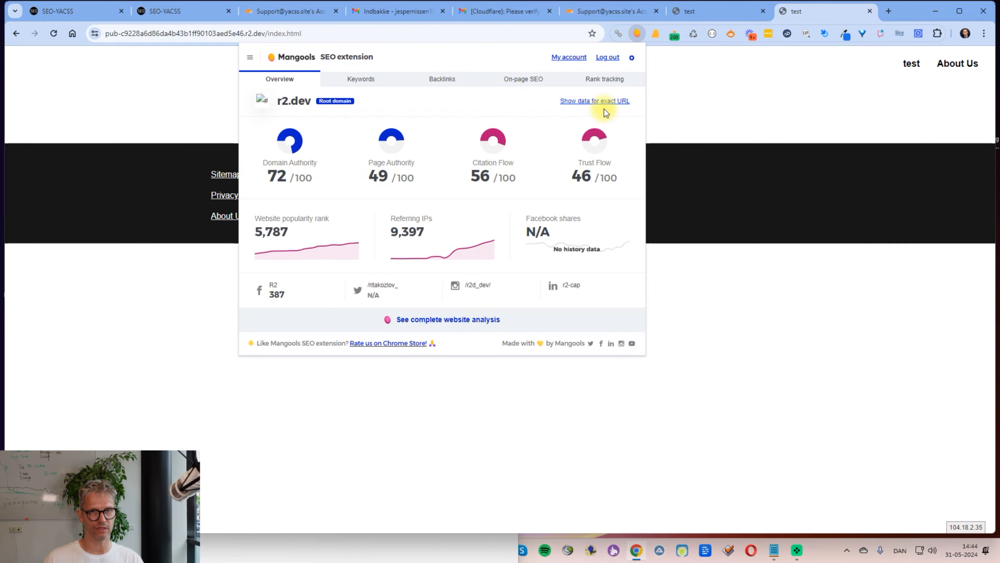
pyautogui.click(599, 102)
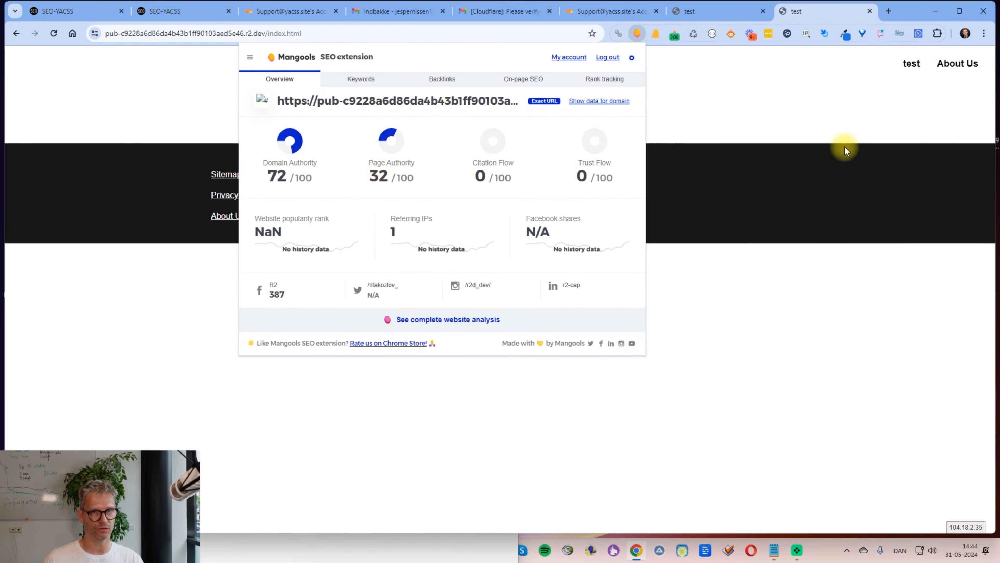
pyautogui.click(969, 150)
pyautogui.click(720, 13)
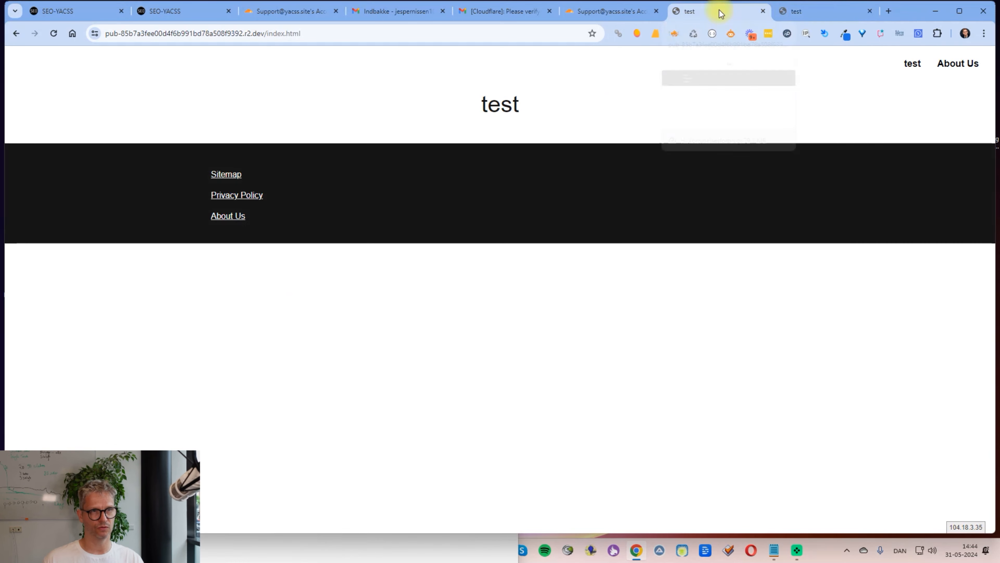
pyautogui.click(808, 11)
pyautogui.click(683, 16)
pyautogui.click(807, 16)
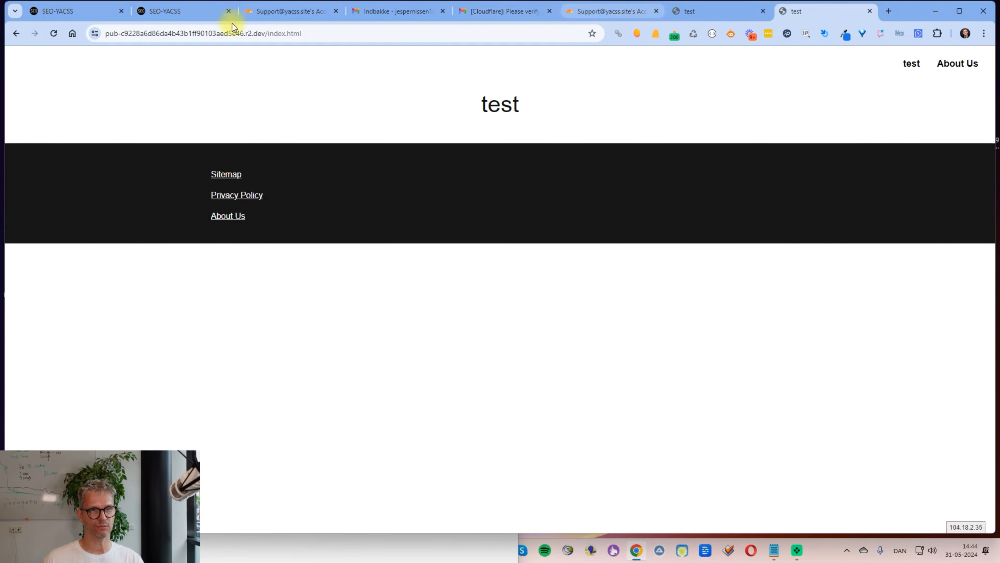
pyautogui.click(271, 13)
pyautogui.scroll(10, 377, 237)
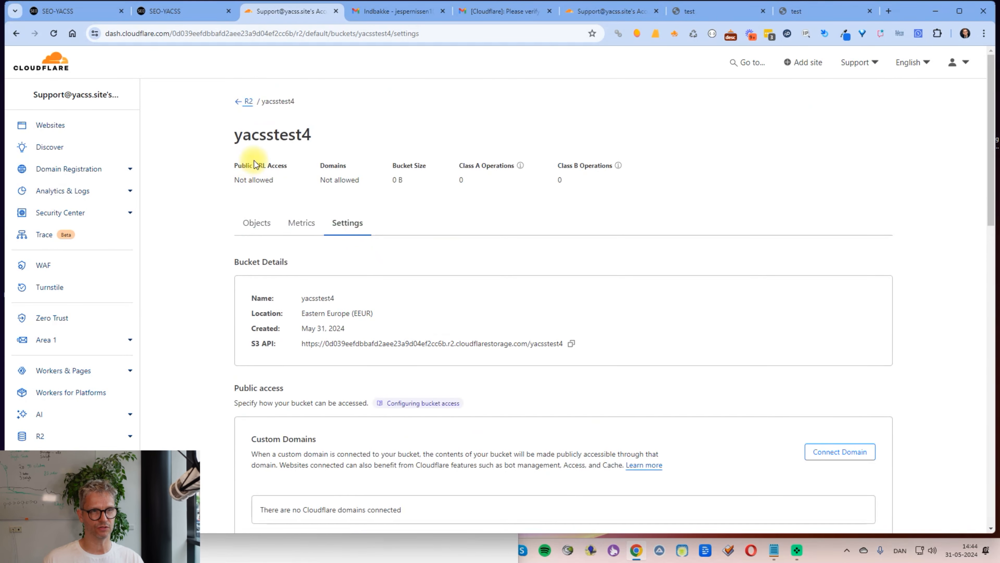
# Step: View the R2 overview listing both buckets, then switch to the SEO YACSS Connectivity page
pyautogui.click(249, 103)
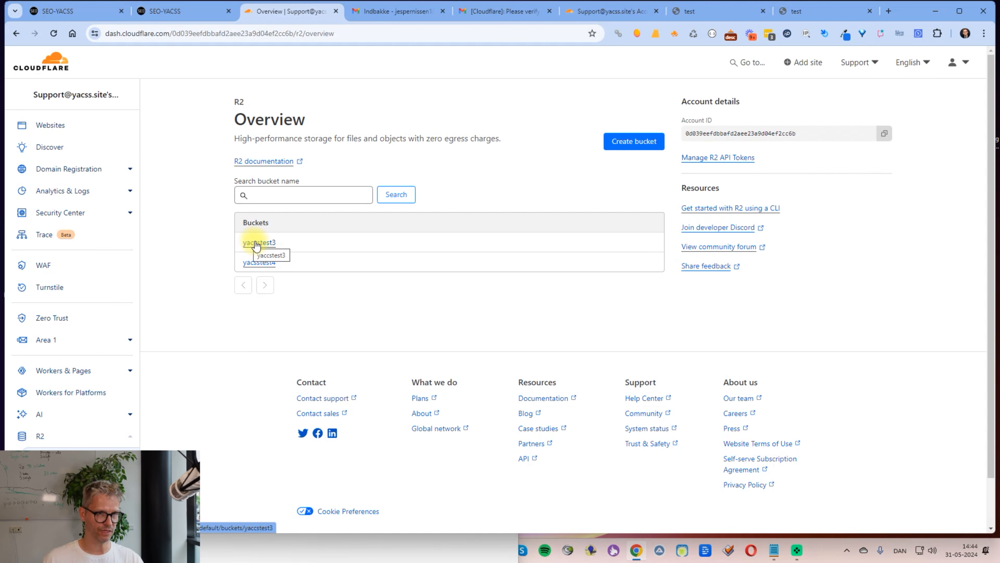
pyautogui.click(185, 11)
pyautogui.scroll(-5, 591, 355)
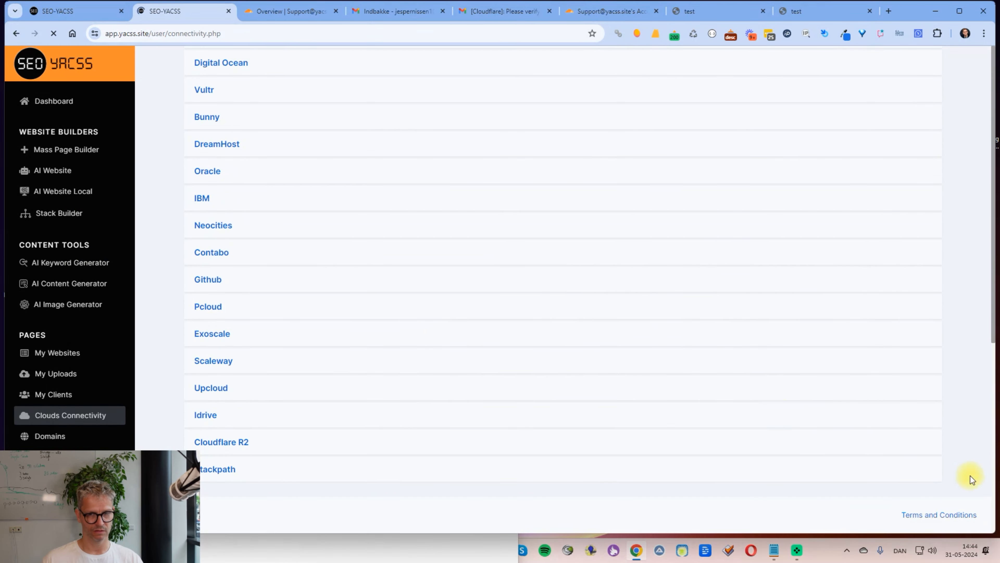
pyautogui.scroll(-2, 830, 447)
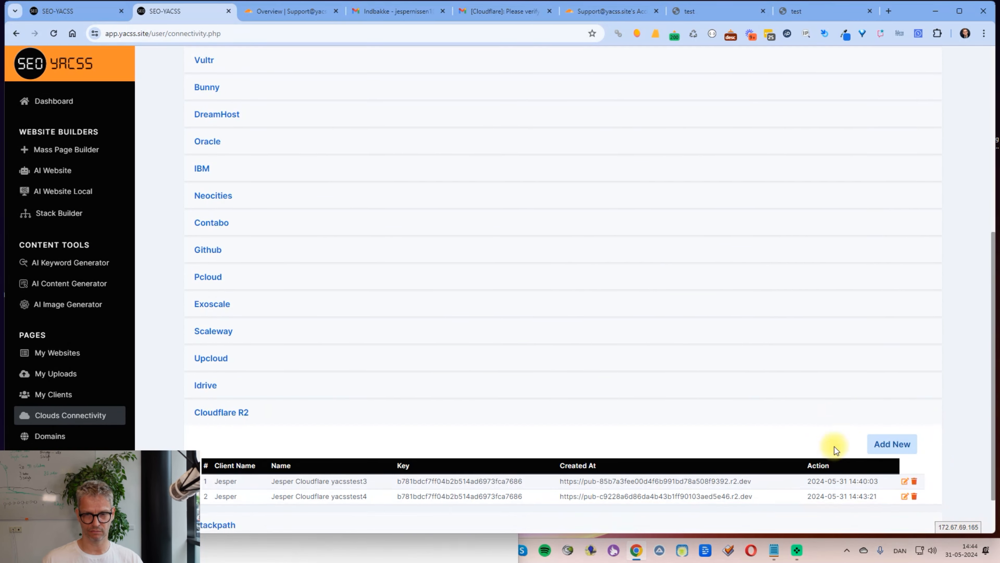